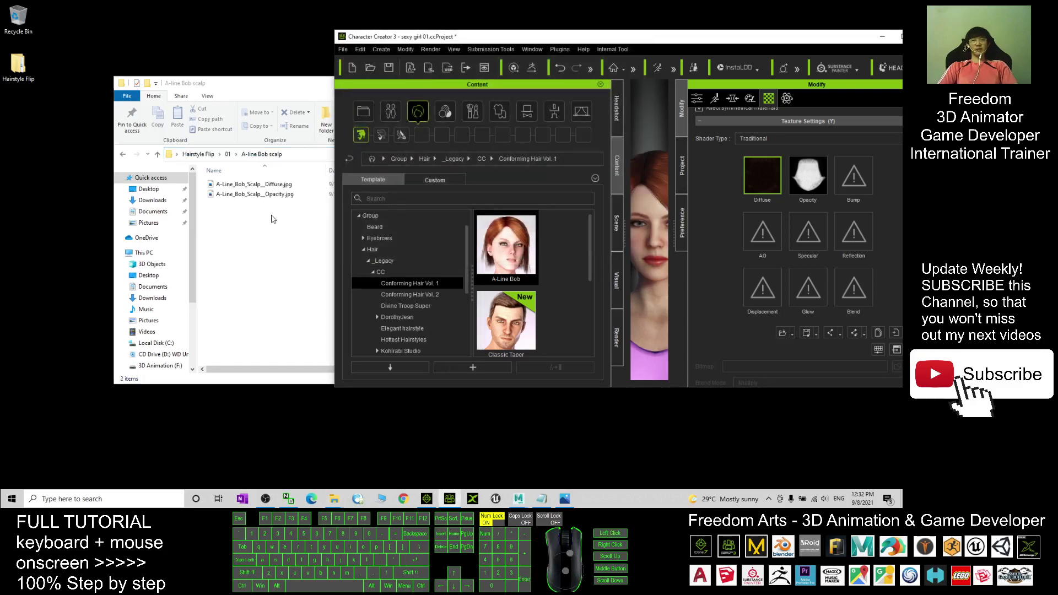
# - Show the exported Diffuse and Opacity JPGs as Large icons in File Explorer
pyautogui.rightClick(247, 222)
pyautogui.click(237, 220)
pyautogui.rightClick(237, 221)
pyautogui.moveTo(258, 223)
pyautogui.click(380, 234)
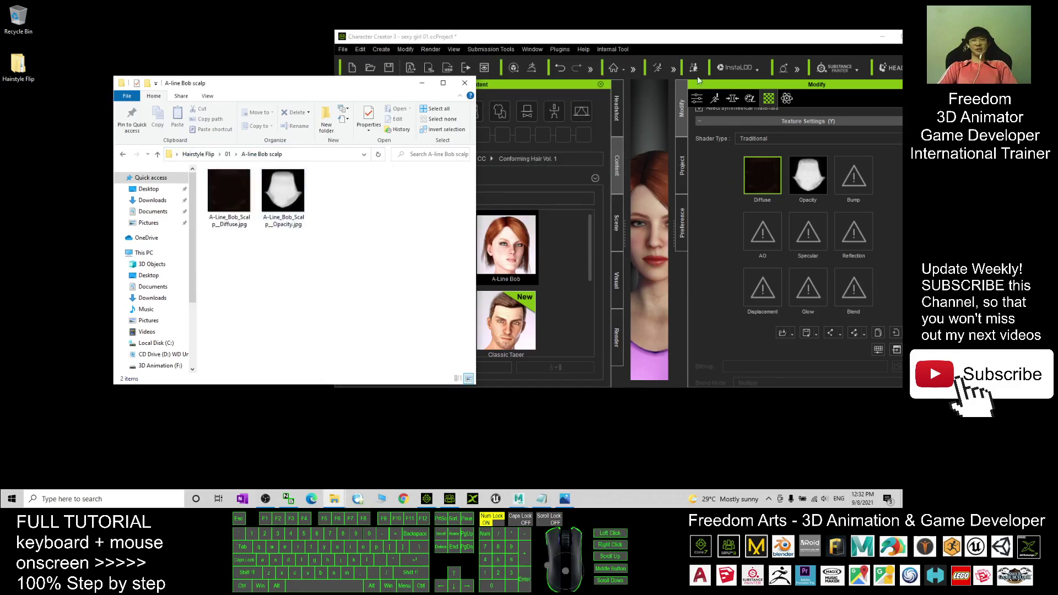
# - Select 'scalp' in the workflow notes and maximize Character Creator 3
pyautogui.click(542, 498)
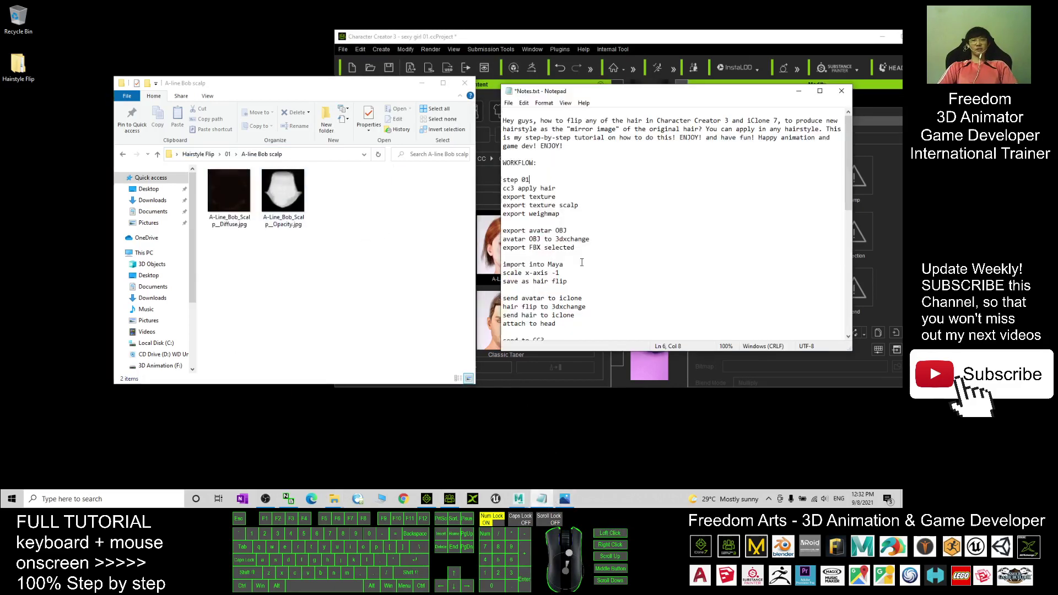
pyautogui.doubleClick(569, 205)
pyautogui.moveTo(645, 38); pyautogui.dragTo(539, 7)
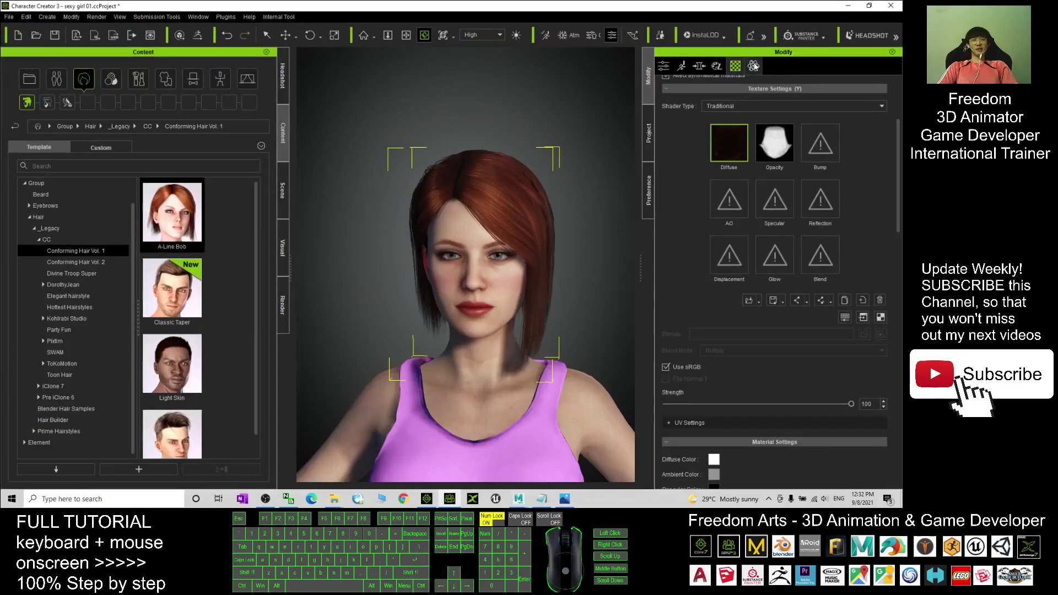
# - Open the PhysX weight map editor and settle on the A-Line_Bob material's weight map
pyautogui.click(753, 67)
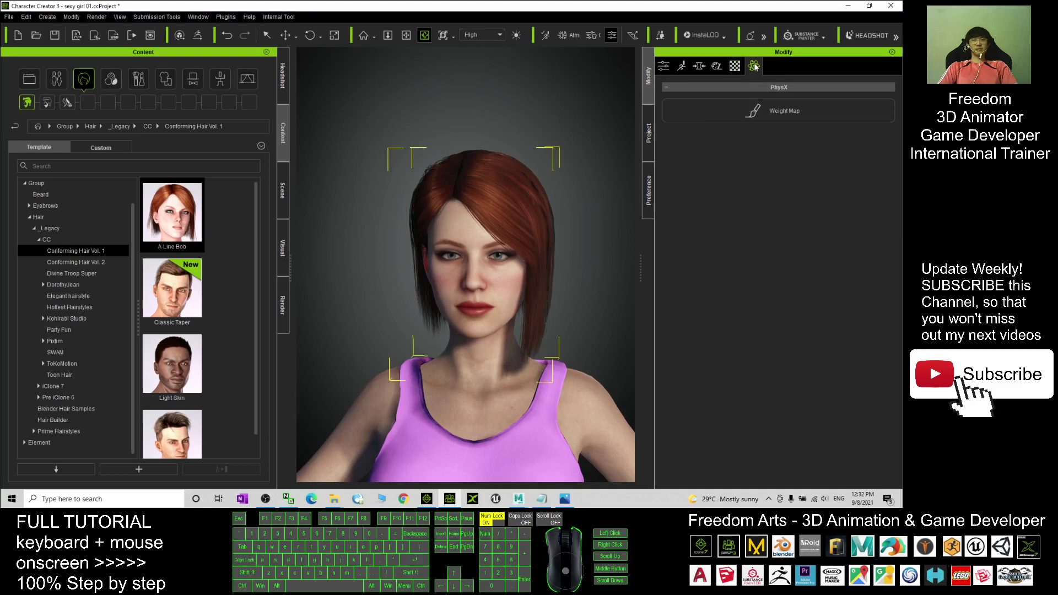
pyautogui.click(765, 114)
pyautogui.click(441, 158)
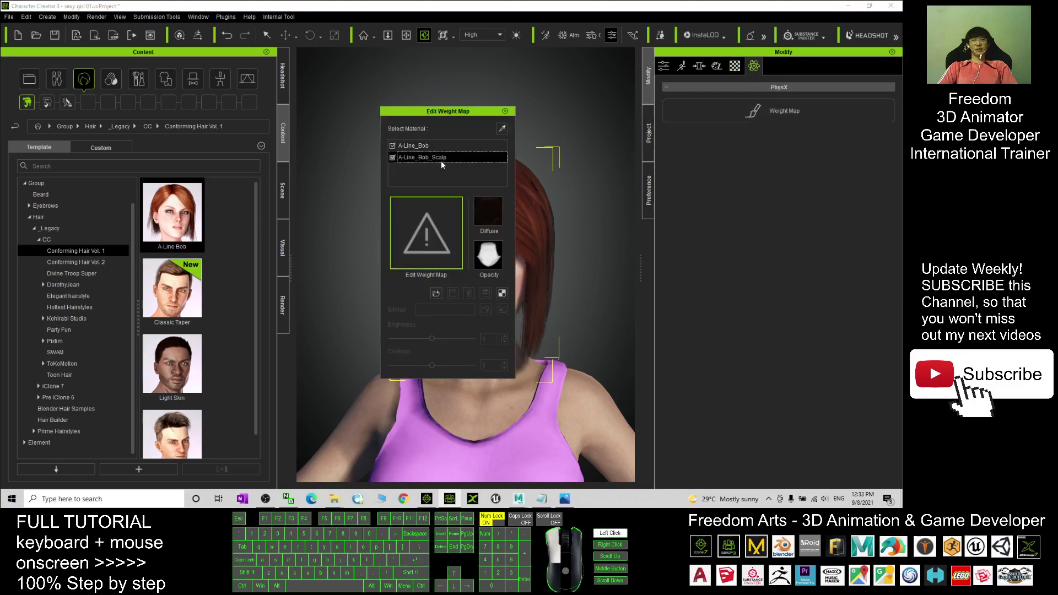
pyautogui.click(432, 159)
pyautogui.click(421, 157)
pyautogui.click(421, 157)
pyautogui.click(421, 157)
pyautogui.click(425, 145)
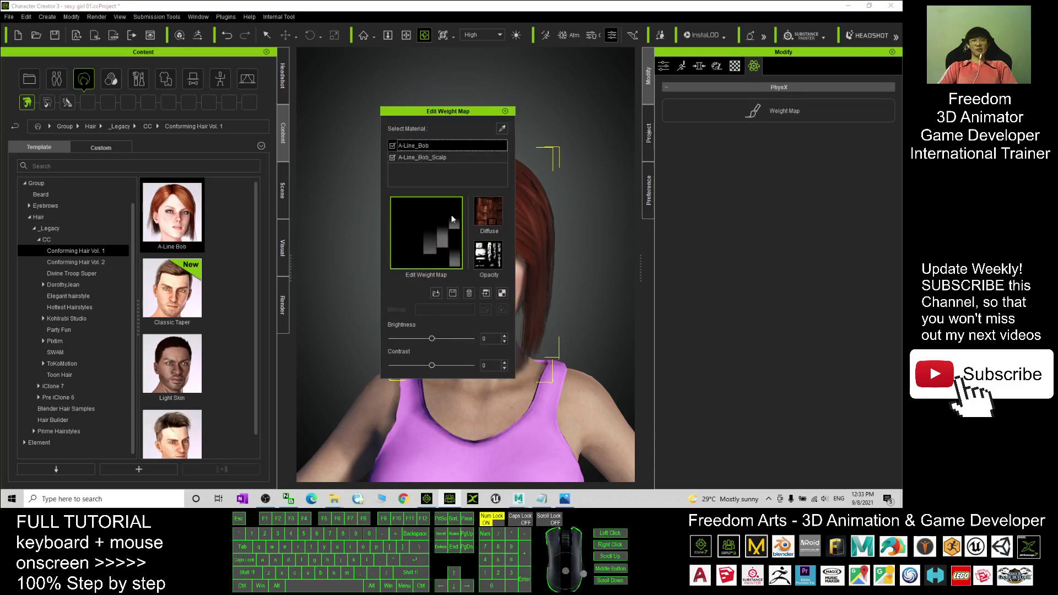
# - Save the weight map as a PNG named 'weight map' in Desktop\Hairstyle Flip\01
pyautogui.click(453, 294)
pyautogui.click(38, 92)
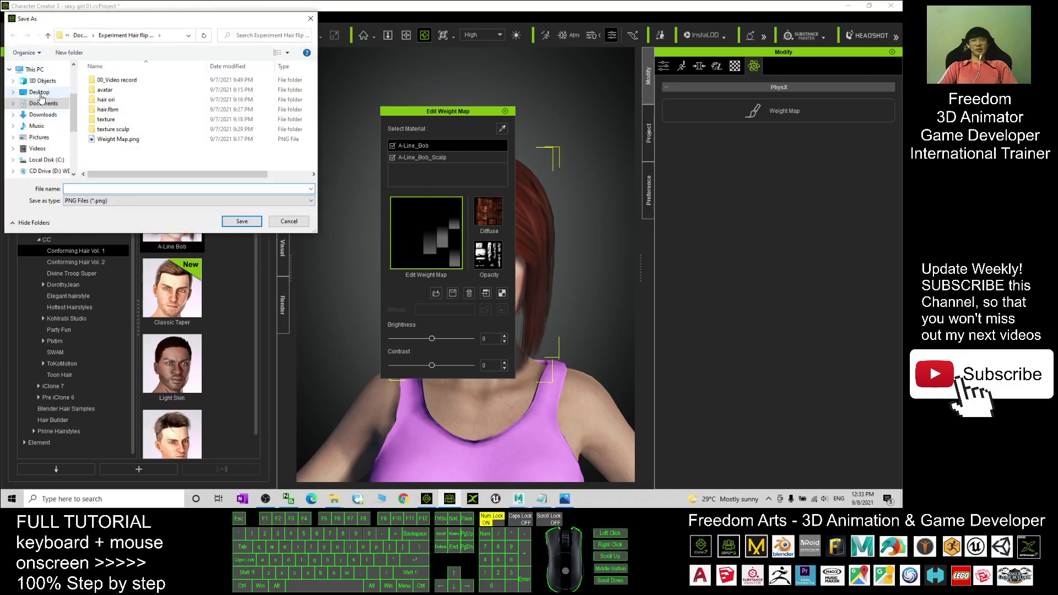
pyautogui.doubleClick(109, 88)
pyautogui.doubleClick(109, 84)
pyautogui.rightClick(106, 115)
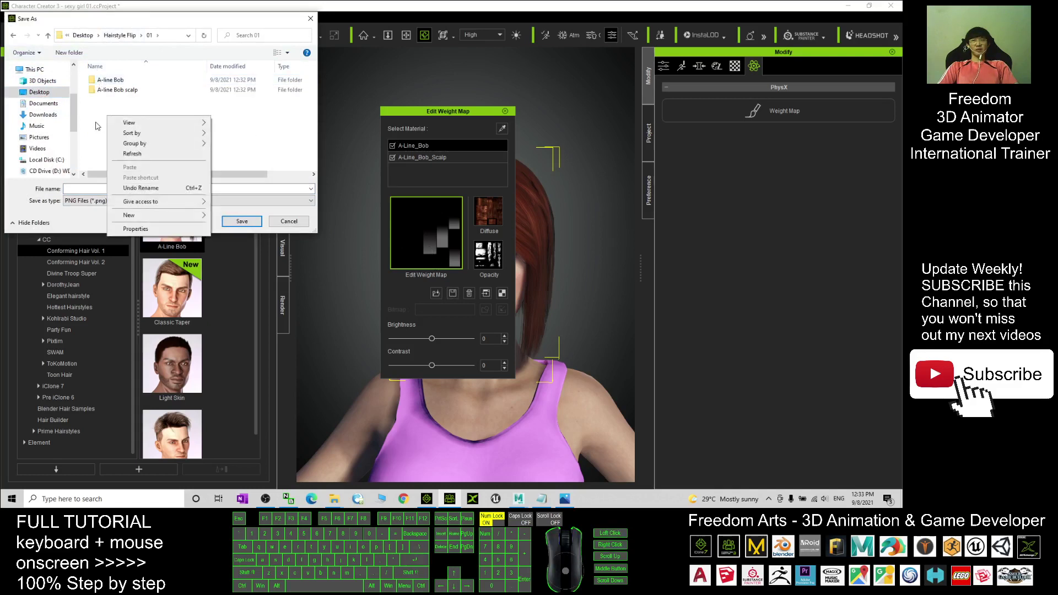
pyautogui.click(97, 126)
pyautogui.click(119, 186)
pyautogui.write('weight map')
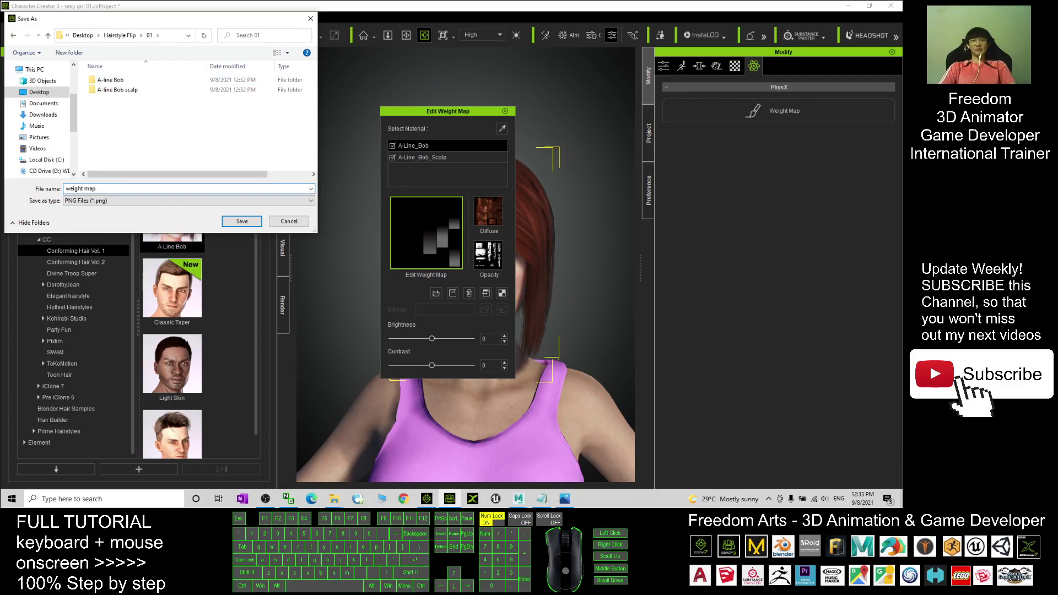
pyautogui.click(242, 221)
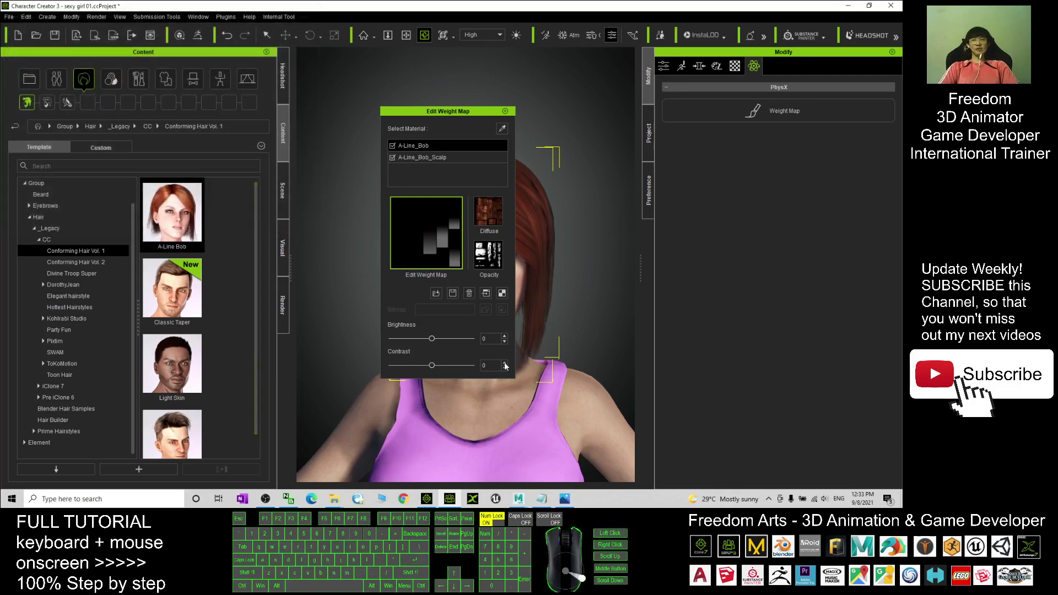
# - Mark the finished step 01 checklist in the workflow notes
pyautogui.click(542, 499)
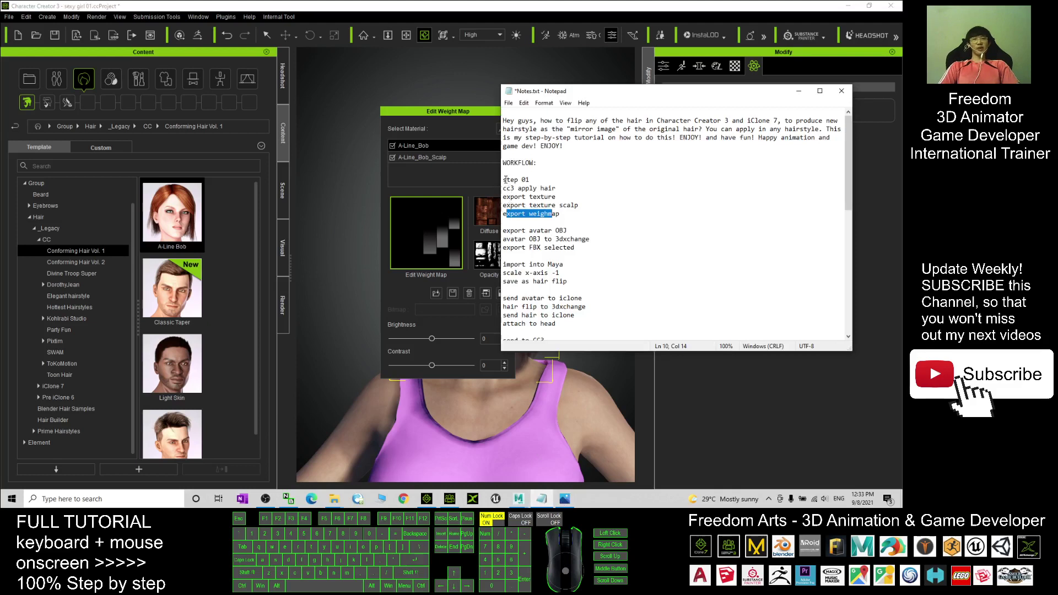
pyautogui.moveTo(505, 180); pyautogui.dragTo(564, 212)
pyautogui.click(597, 219)
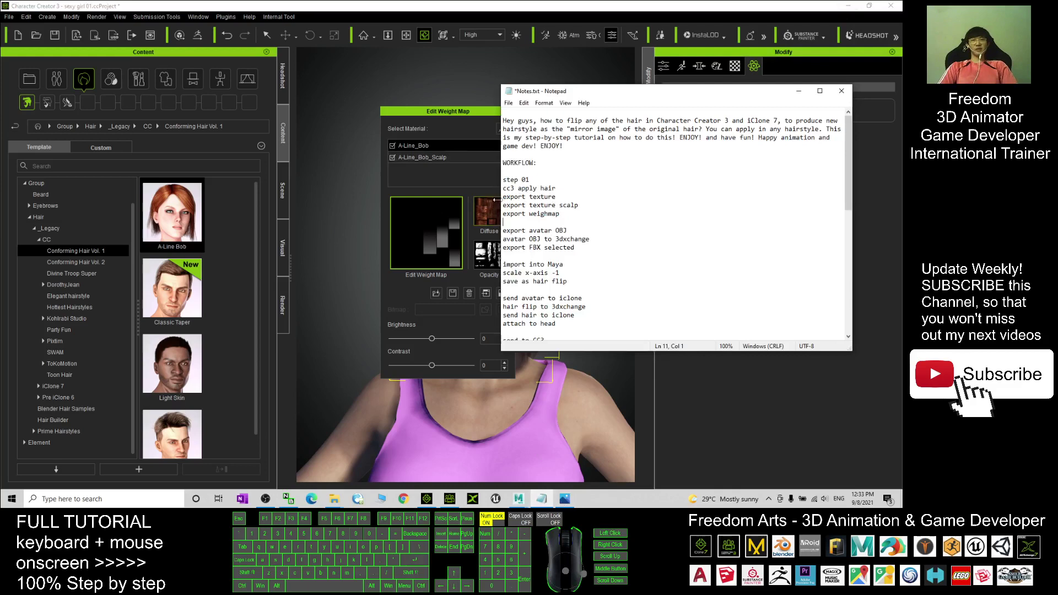
# - Preview weight map.png from folder 01 in Photos, then close it
pyautogui.click(851, 8)
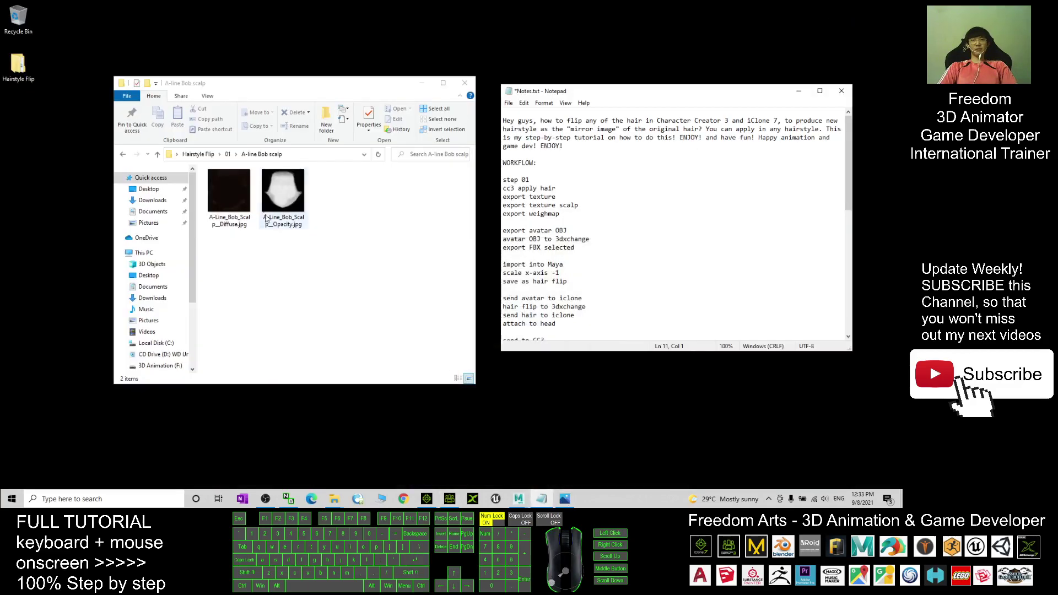
pyautogui.click(227, 154)
pyautogui.doubleClick(236, 204)
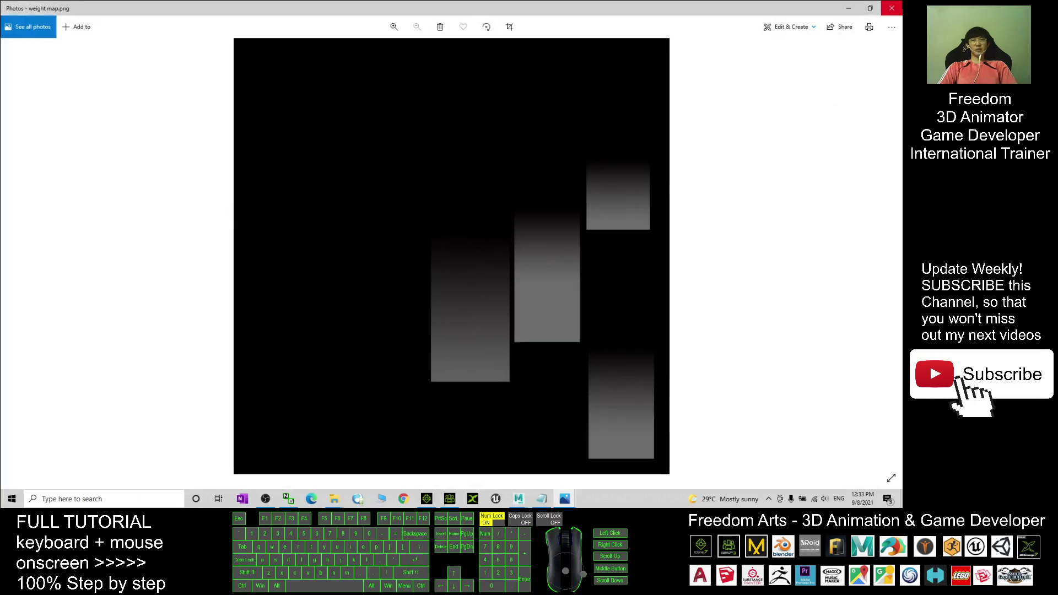
pyautogui.click(891, 9)
pyautogui.click(530, 221)
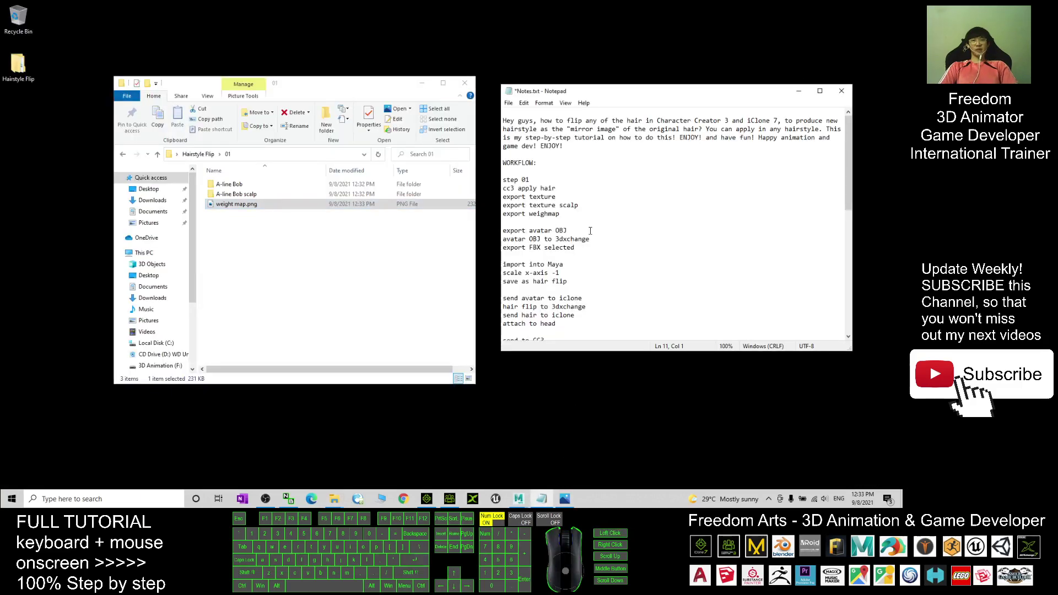
# - Add a 'step02' heading on a new line in the workflow notes
pyautogui.press('Return')
pyautogui.write('step02')
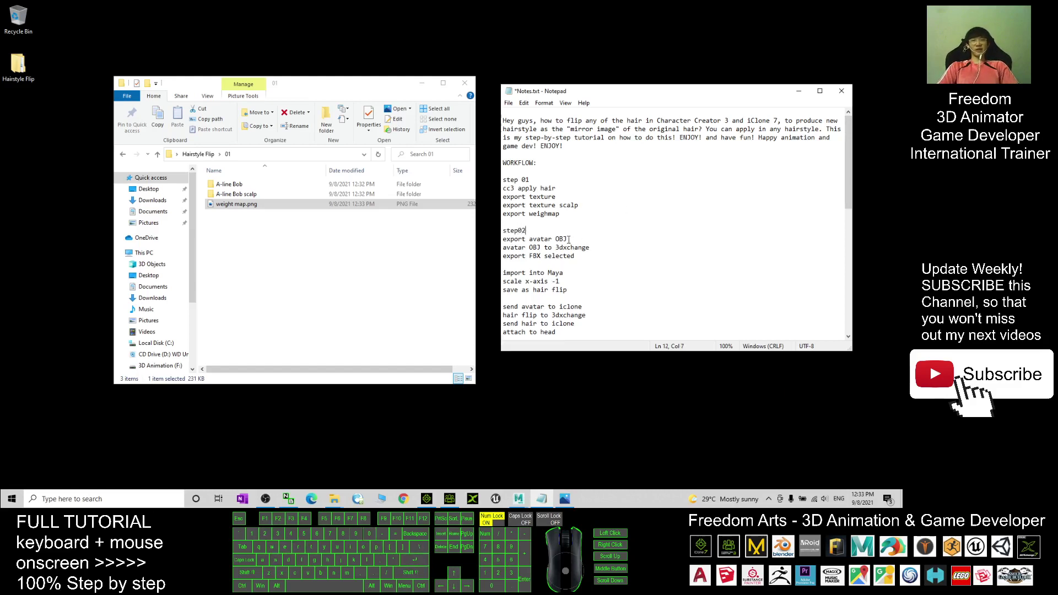
pyautogui.click(331, 265)
# - Create a new folder named 02 inside Hairstyle Flip in File Explorer
pyautogui.click(200, 155)
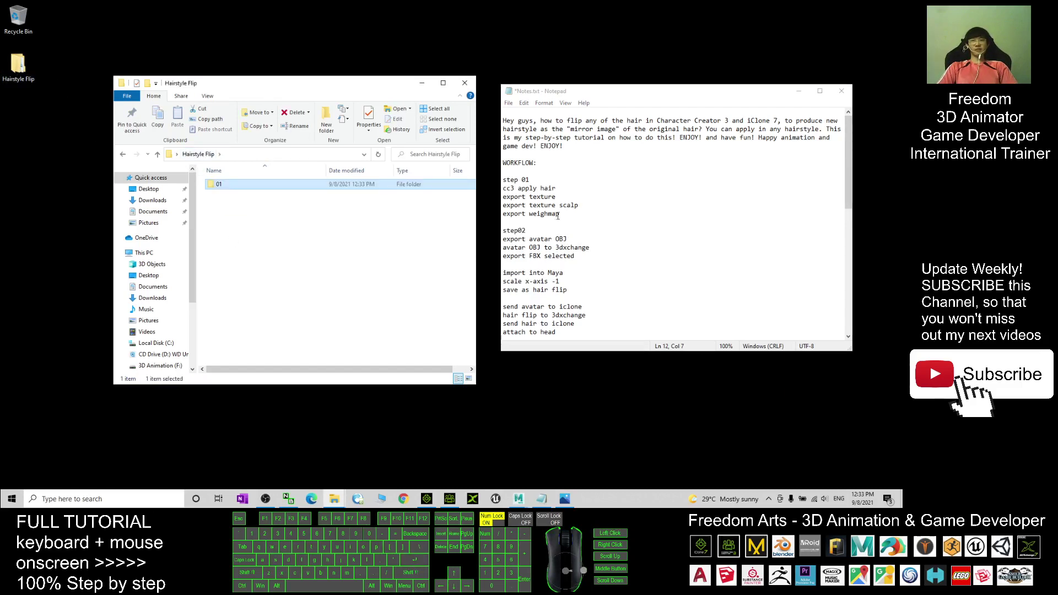
pyautogui.click(517, 232)
pyautogui.rightClick(346, 258)
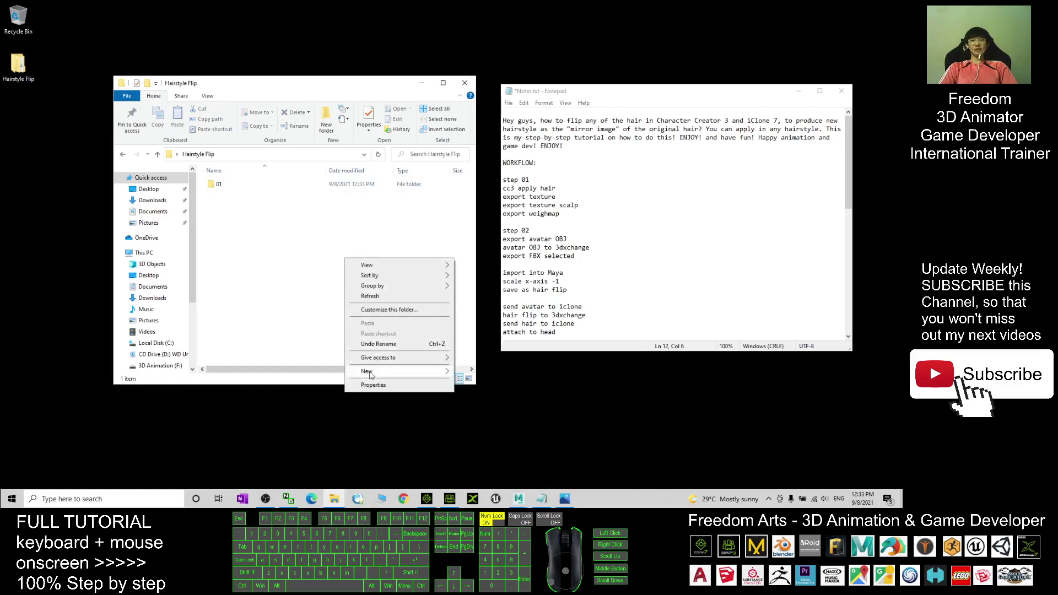
pyautogui.moveTo(369, 373)
pyautogui.click(516, 234)
pyautogui.write('02')
pyautogui.press('Return')
pyautogui.press('Return')
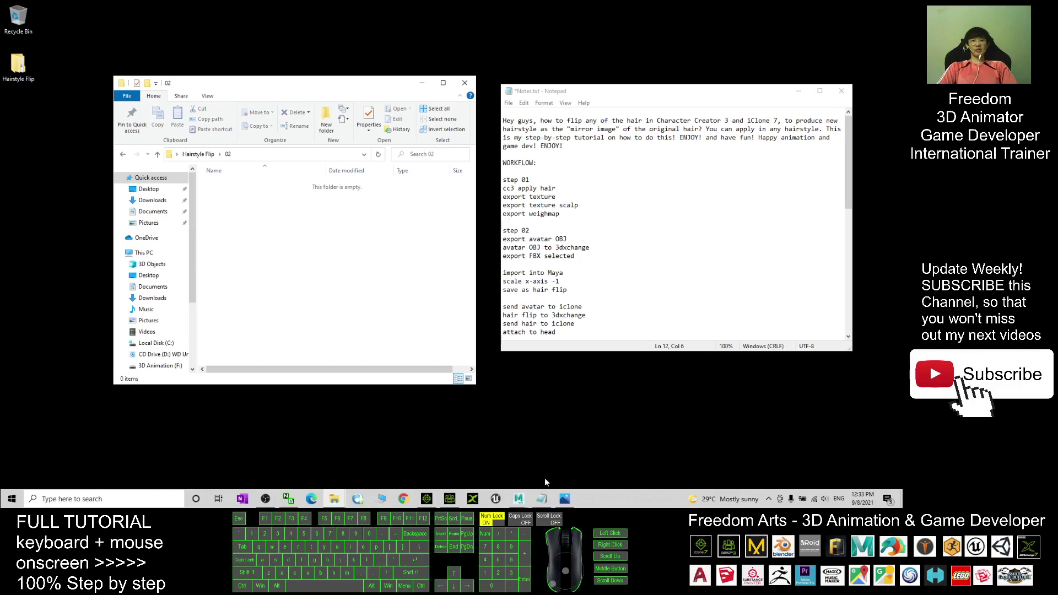
pyautogui.click(450, 498)
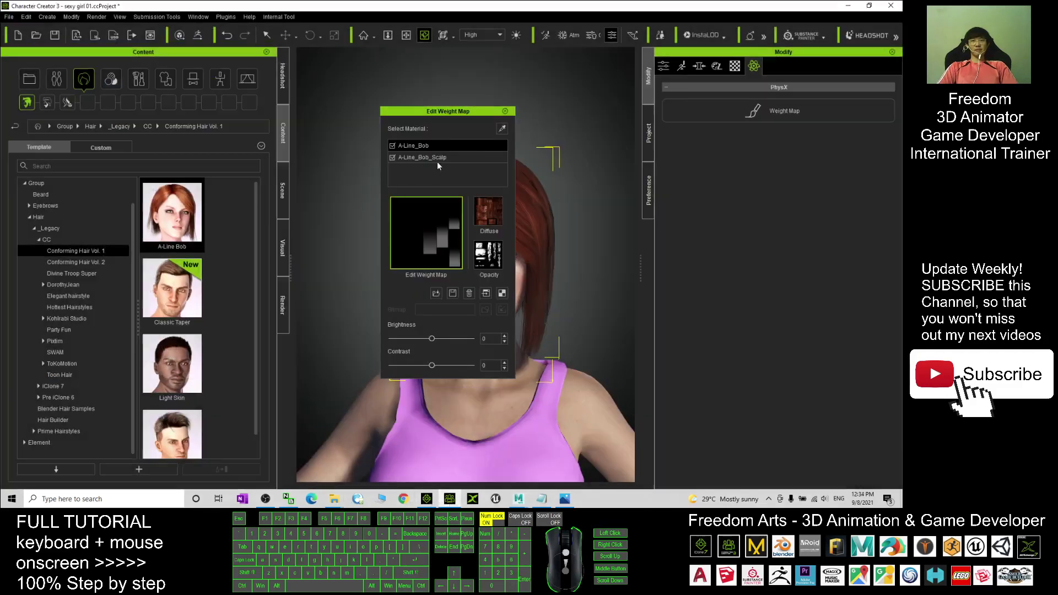
# - Close the weight map editor and set up an OBJ export of the current pose with materials
pyautogui.click(505, 111)
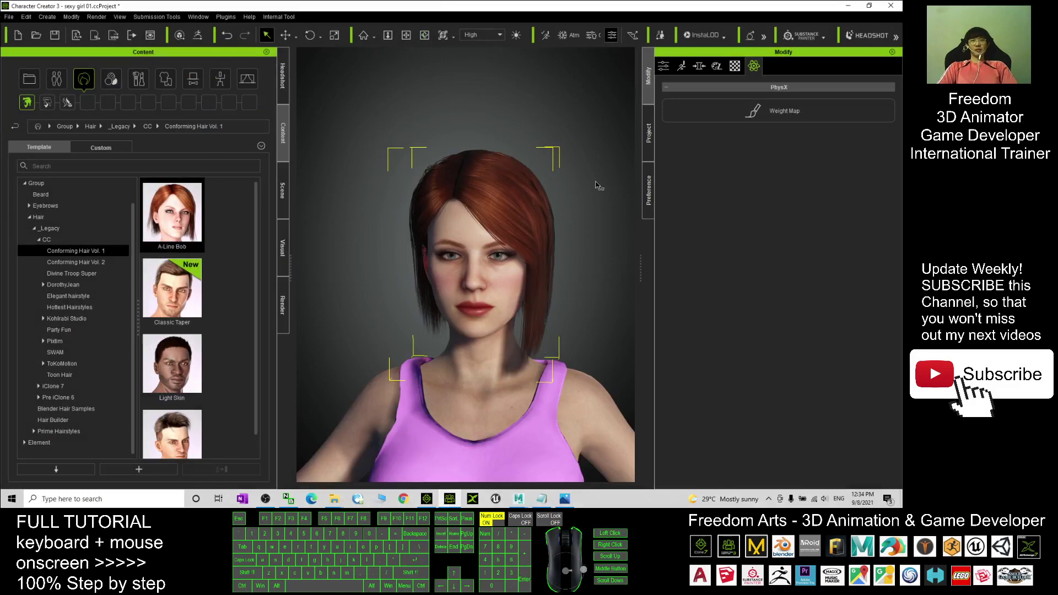
pyautogui.doubleClick(417, 5)
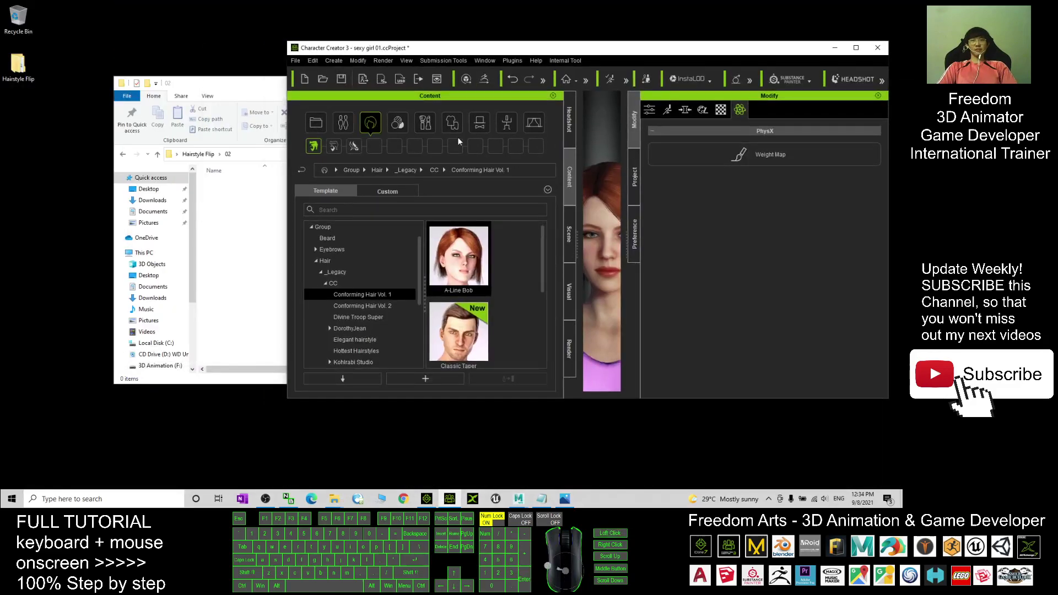
pyautogui.click(295, 60)
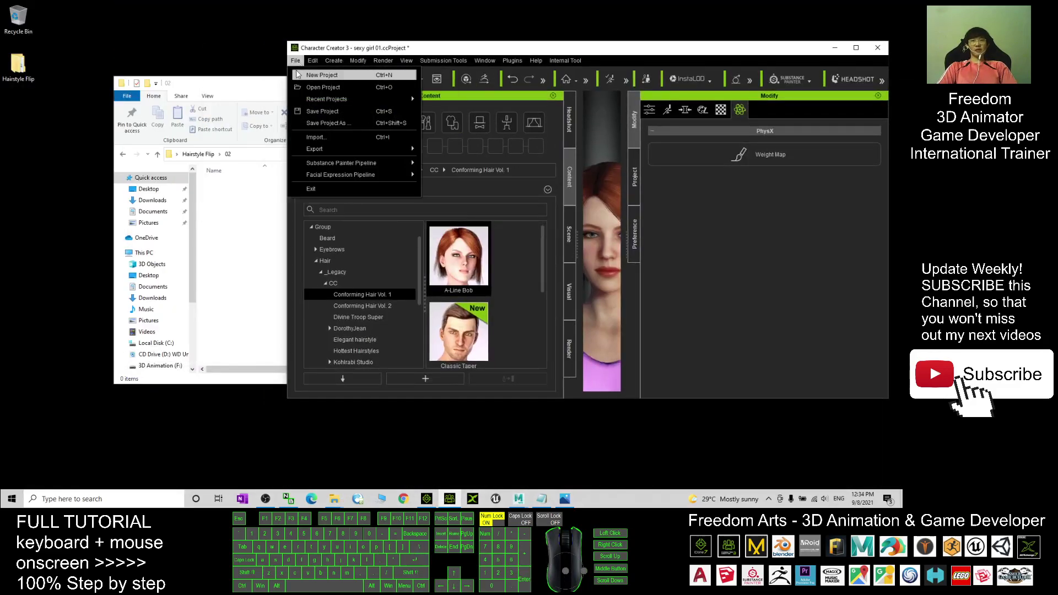
pyautogui.moveTo(334, 151)
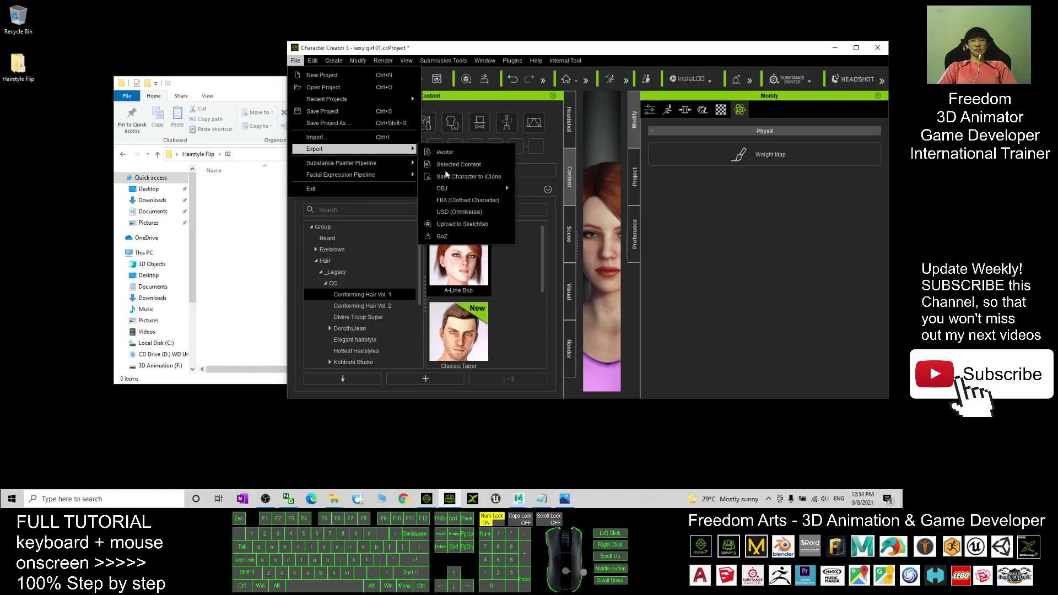
pyautogui.click(457, 188)
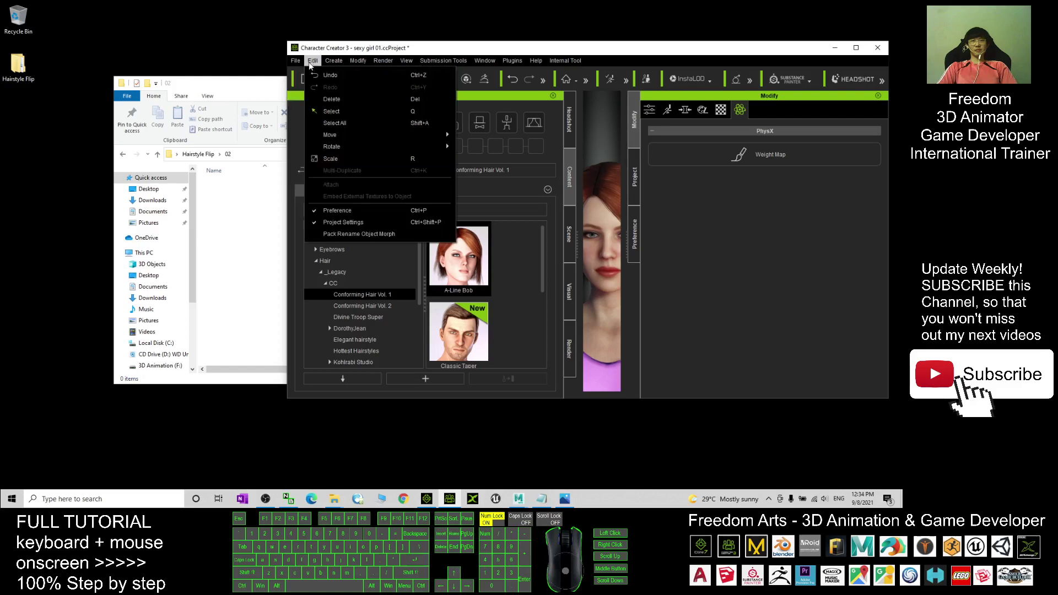
pyautogui.moveTo(373, 154)
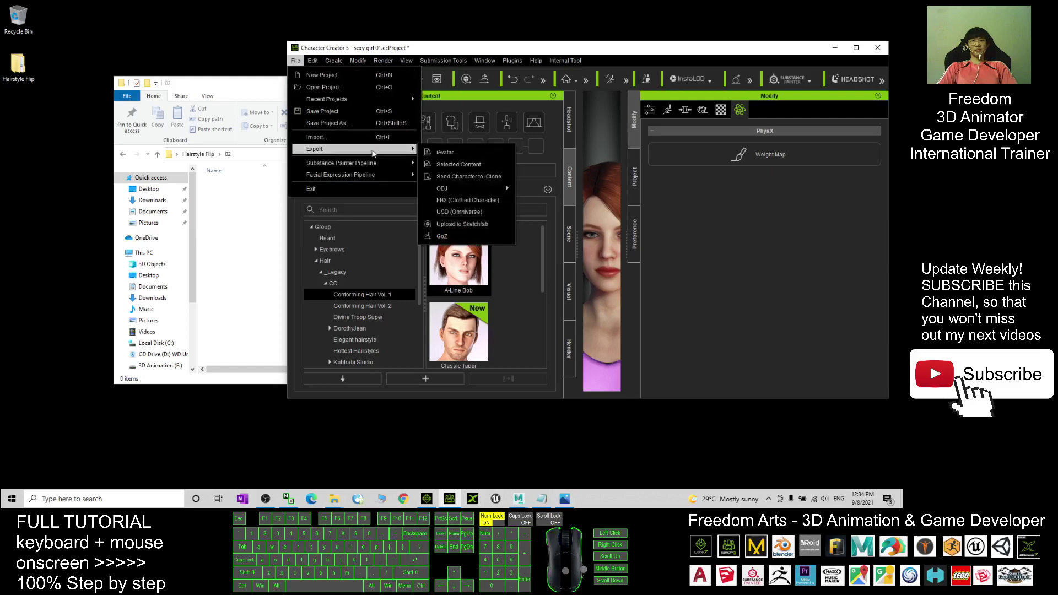
pyautogui.click(460, 188)
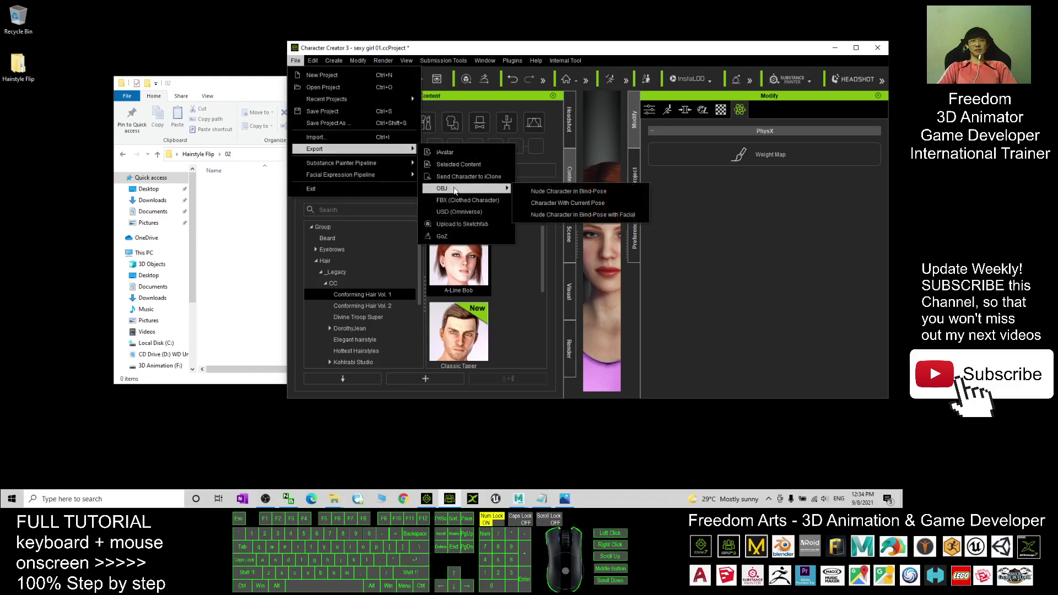
pyautogui.click(554, 207)
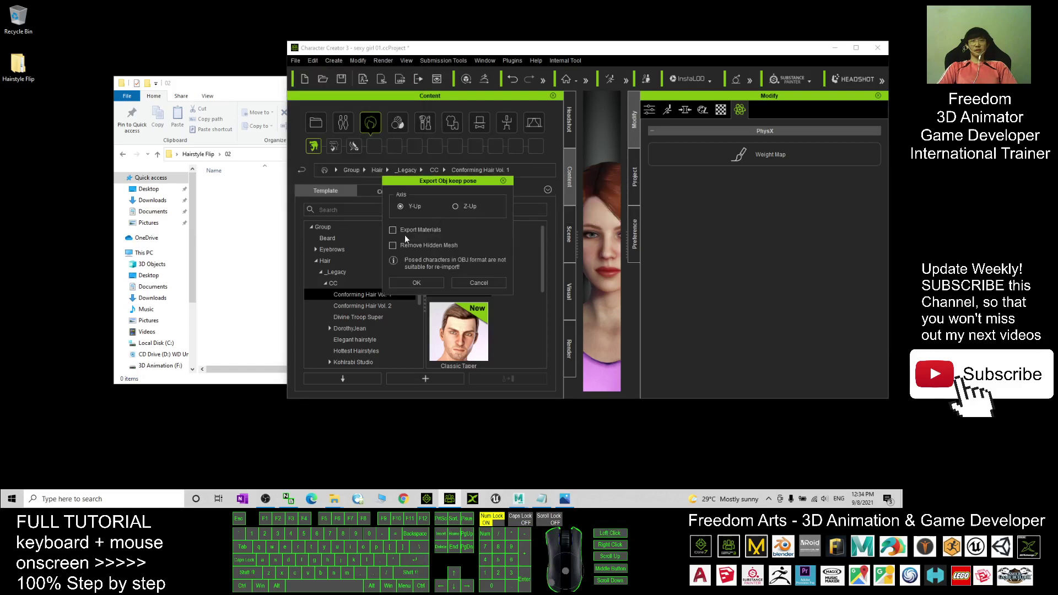
pyautogui.click(393, 231)
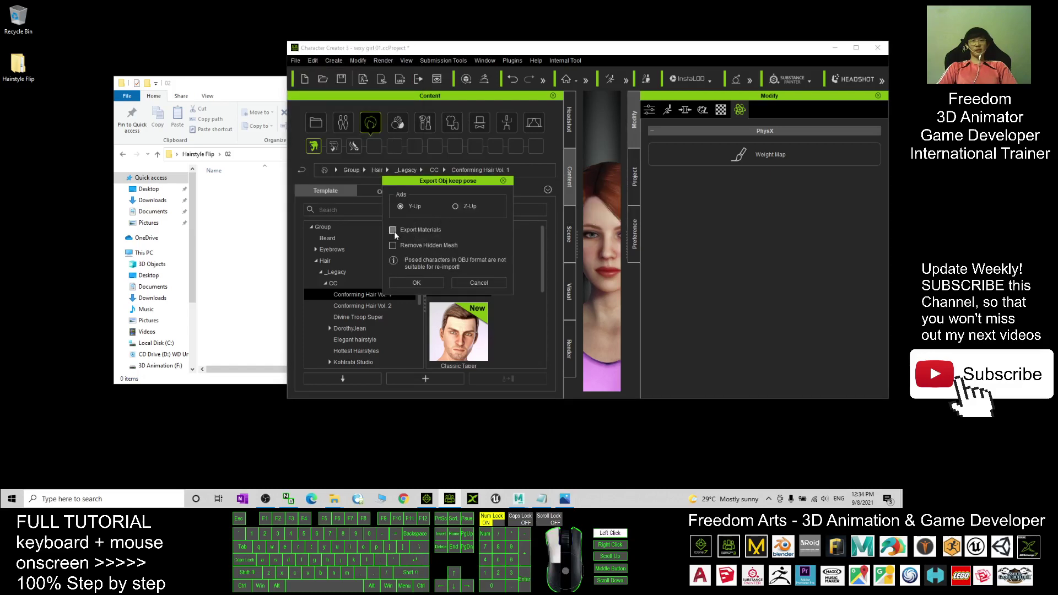
pyautogui.click(417, 282)
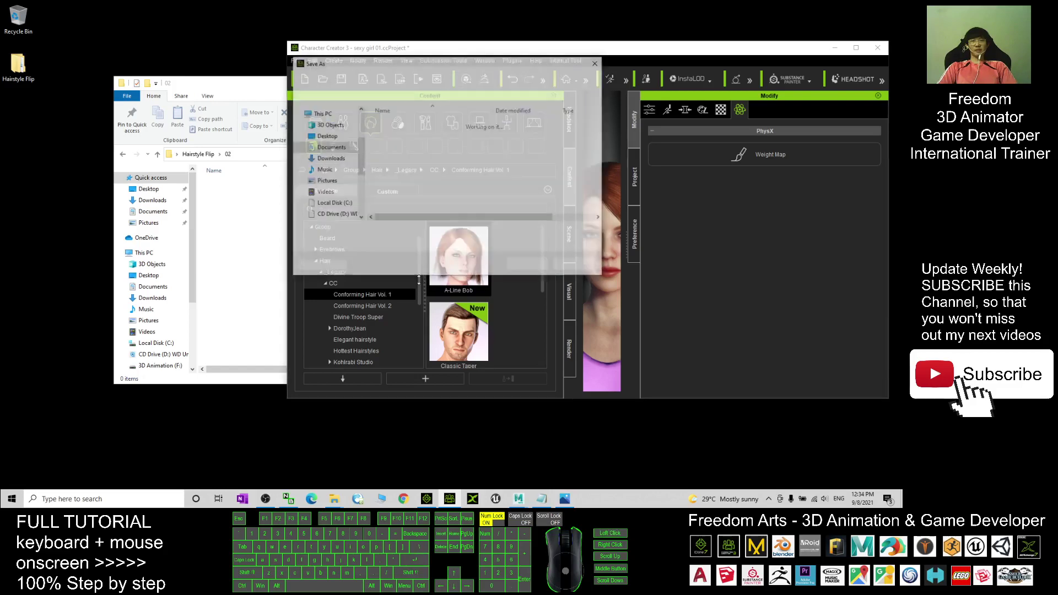
# - Copy the Hairstyle Flip\02 folder path and paste it as the export save location
pyautogui.click(244, 91)
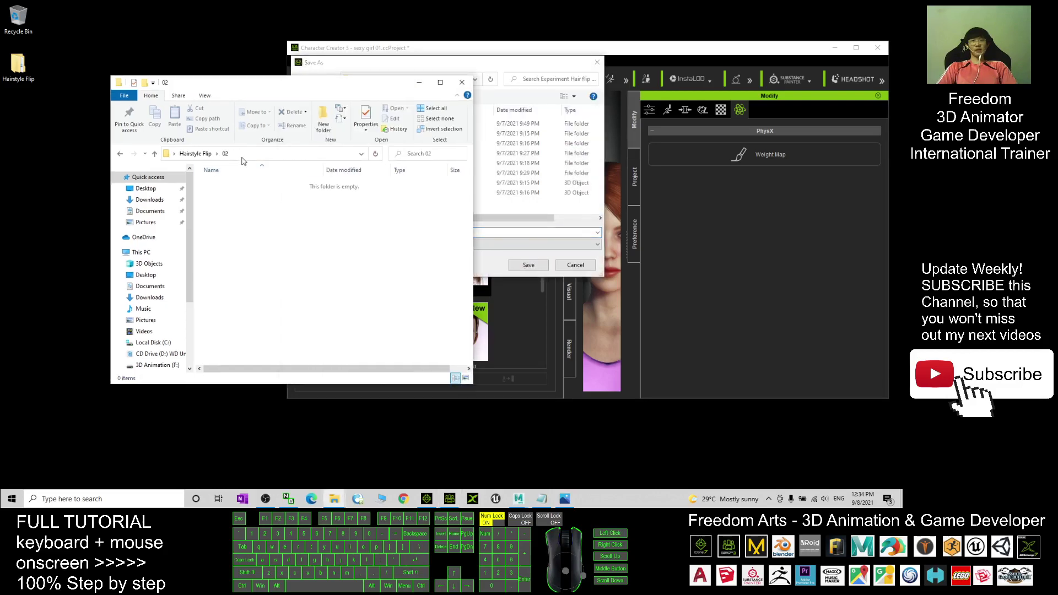
pyautogui.click(247, 154)
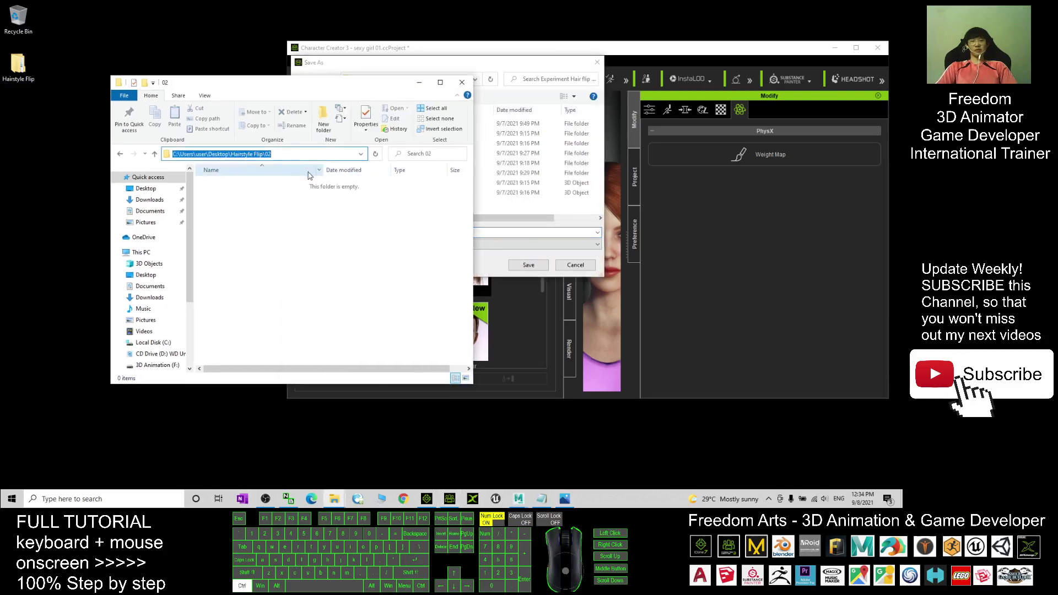
pyautogui.hotkey('ctrl', 'c')
pyautogui.click(475, 66)
pyautogui.click(461, 80)
pyautogui.hotkey('ctrl', 'v')
pyautogui.press('Return')
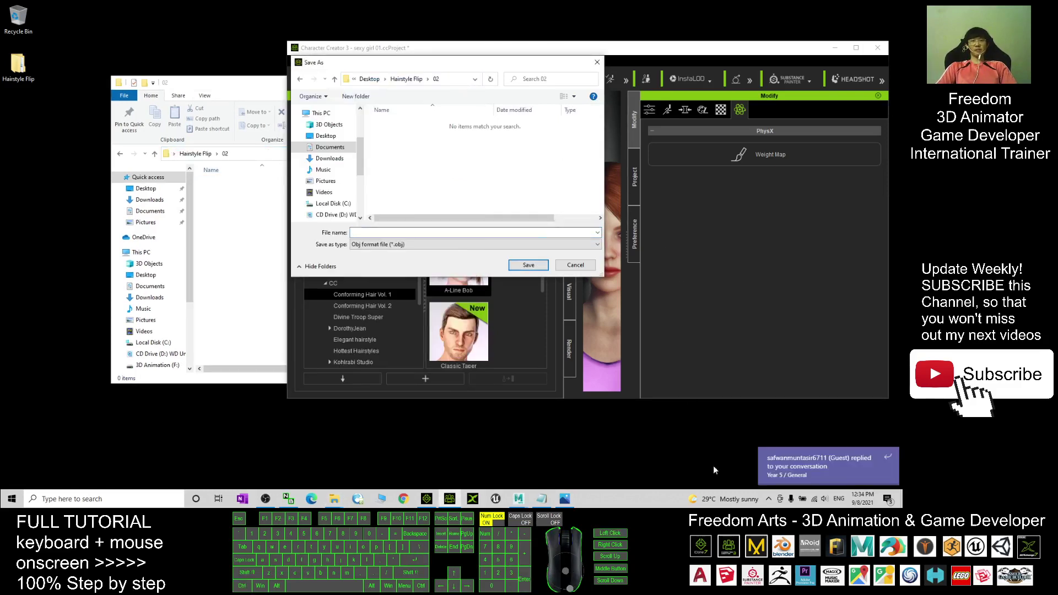
# - Quit the background app sending notifications from the system tray
pyautogui.click(769, 499)
pyautogui.rightClick(760, 462)
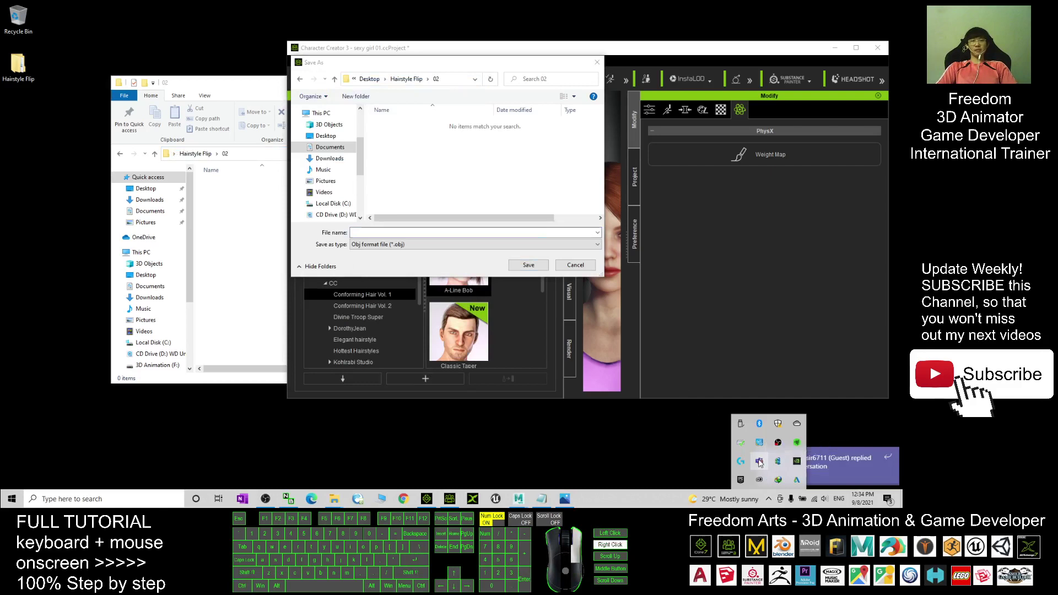
pyautogui.click(777, 453)
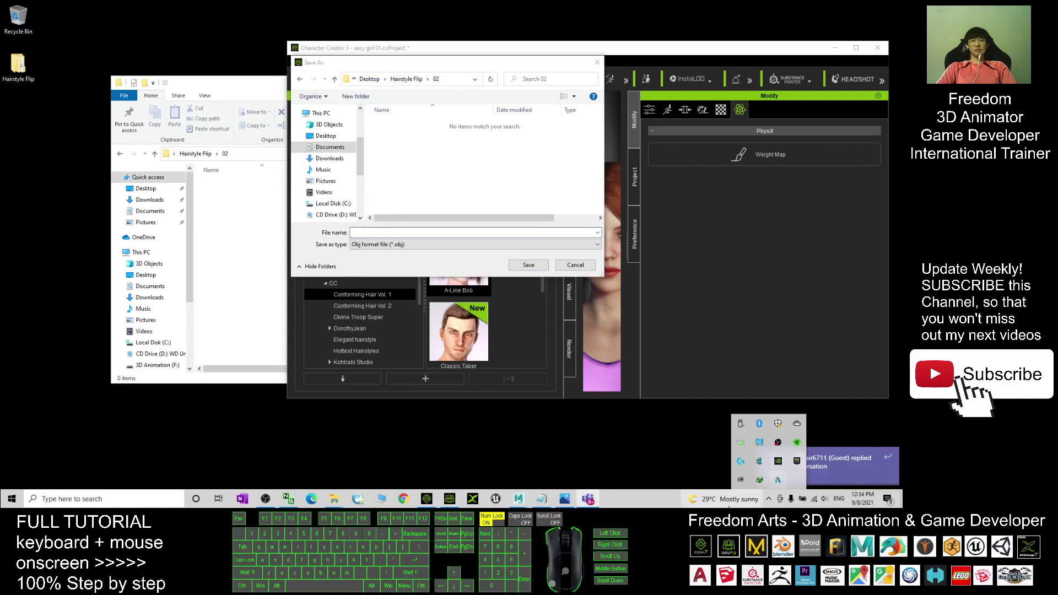
# - Save the OBJ export as 'avatar' in folder 02 and check the files in Explorer
pyautogui.click(438, 128)
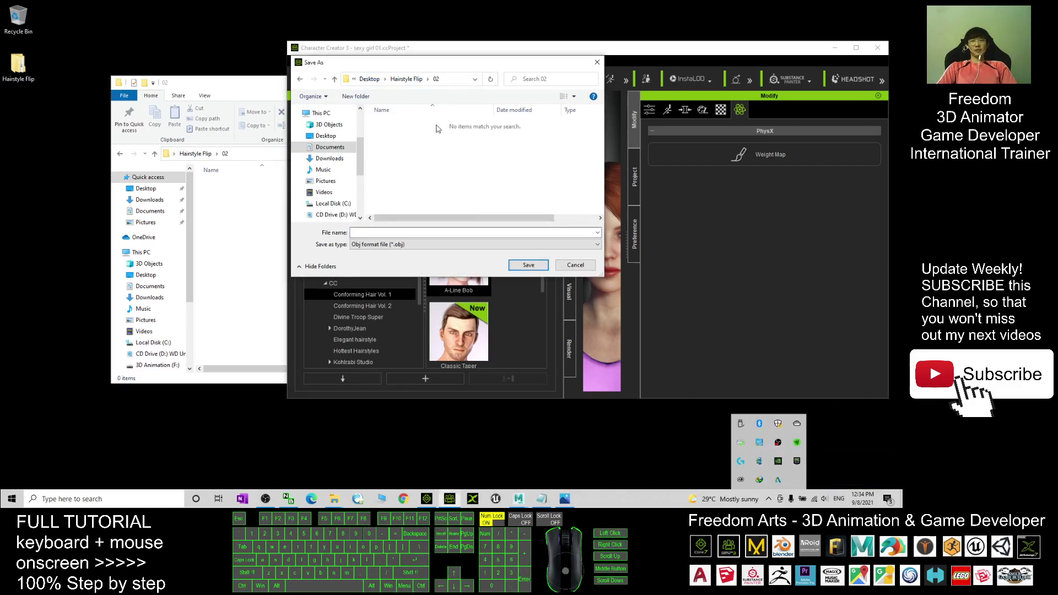
pyautogui.click(399, 231)
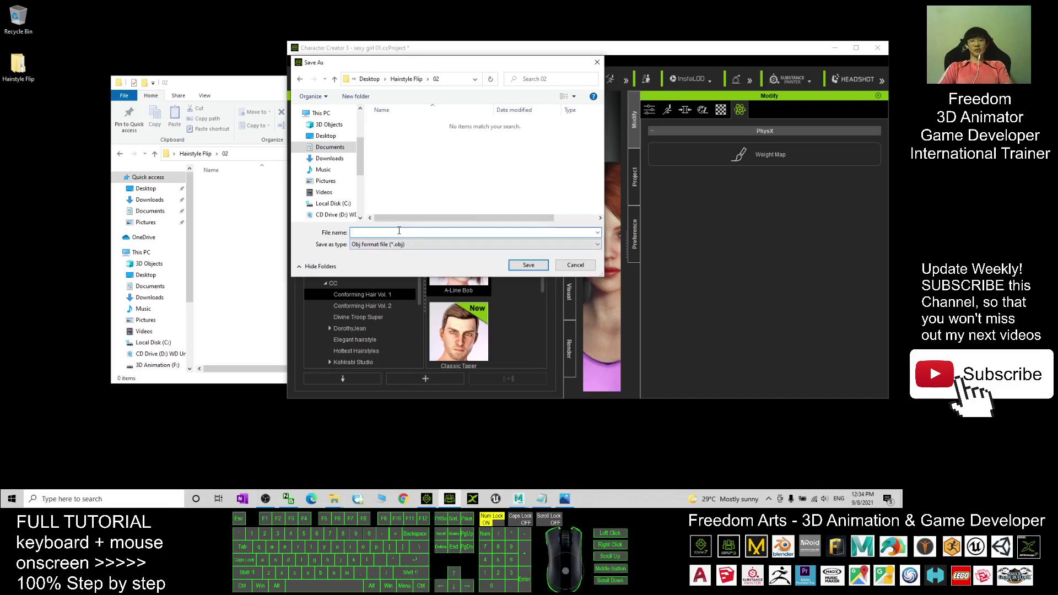
pyautogui.write('avatar')
pyautogui.click(527, 266)
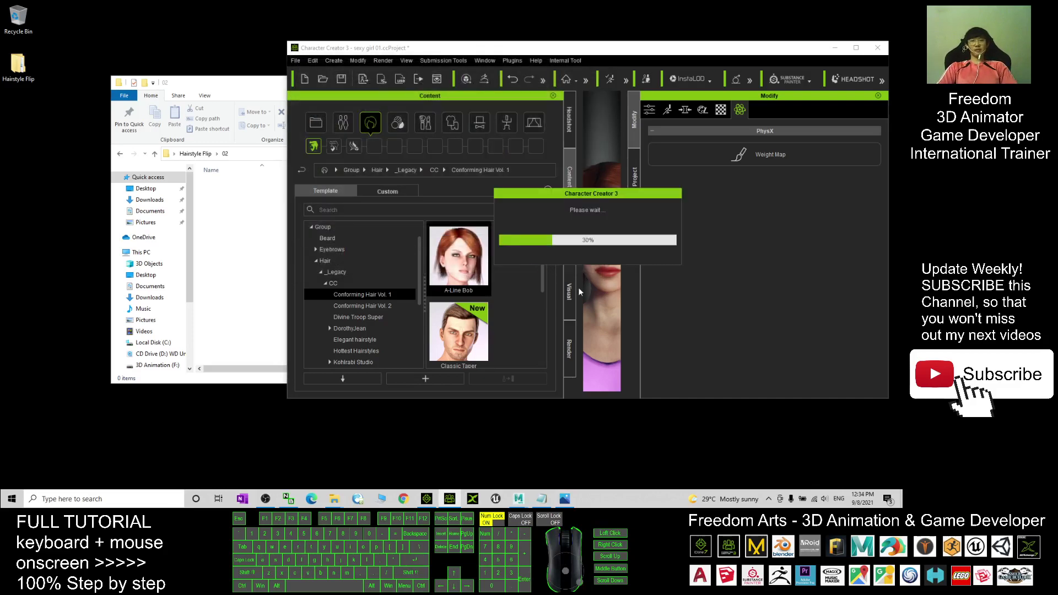
pyautogui.click(231, 242)
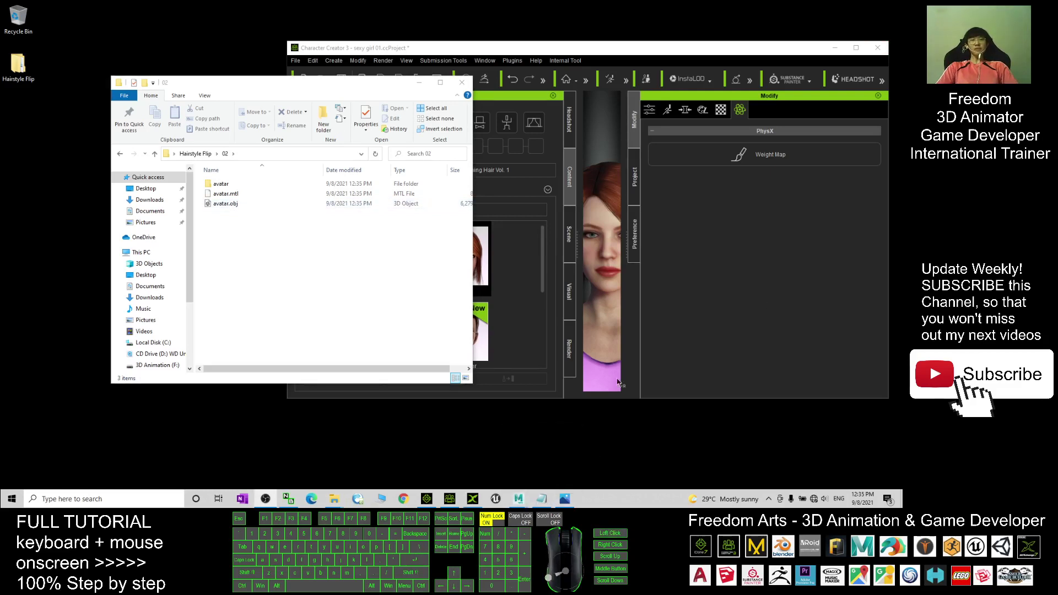
pyautogui.click(543, 498)
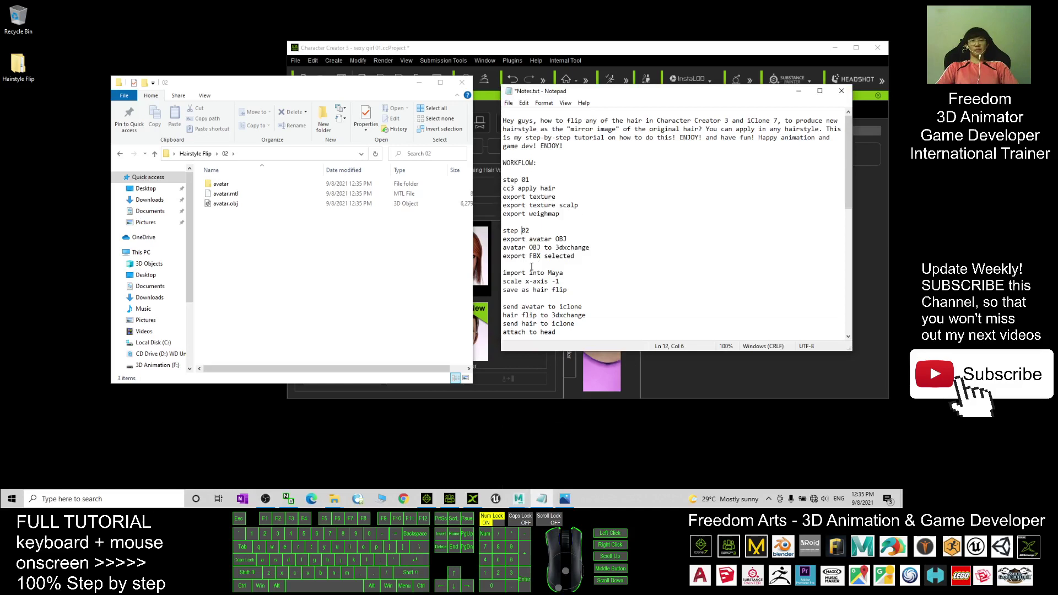
# - Highlight the avatar OBJ step in the notes and drag avatar.obj into 3DXchange 7
pyautogui.click(532, 241)
pyautogui.moveTo(504, 249); pyautogui.dragTo(589, 248)
pyautogui.click(475, 496)
pyautogui.doubleClick(639, 5)
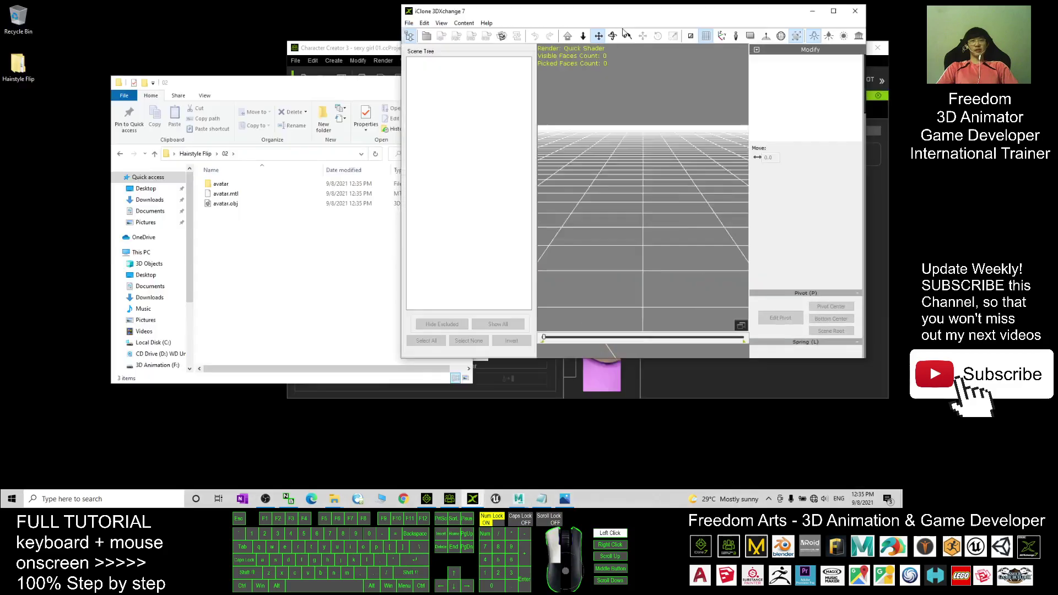
pyautogui.moveTo(634, 12); pyautogui.dragTo(590, 61)
pyautogui.click(226, 203)
pyautogui.moveTo(226, 203); pyautogui.dragTo(632, 276)
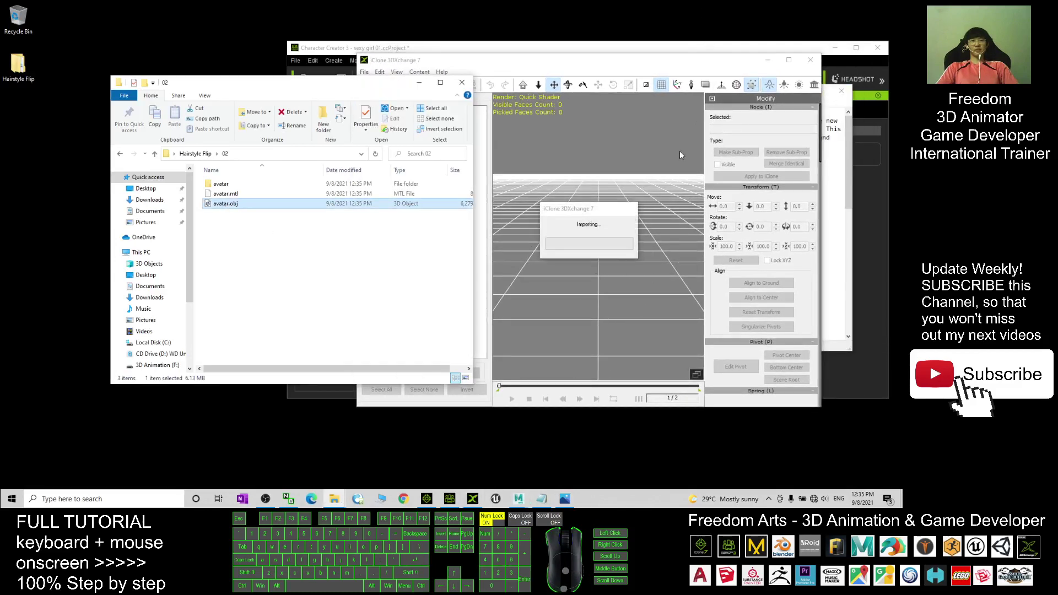
# - Append '(select the hair)' to the 'export FBX selected' line in the notes
pyautogui.click(843, 187)
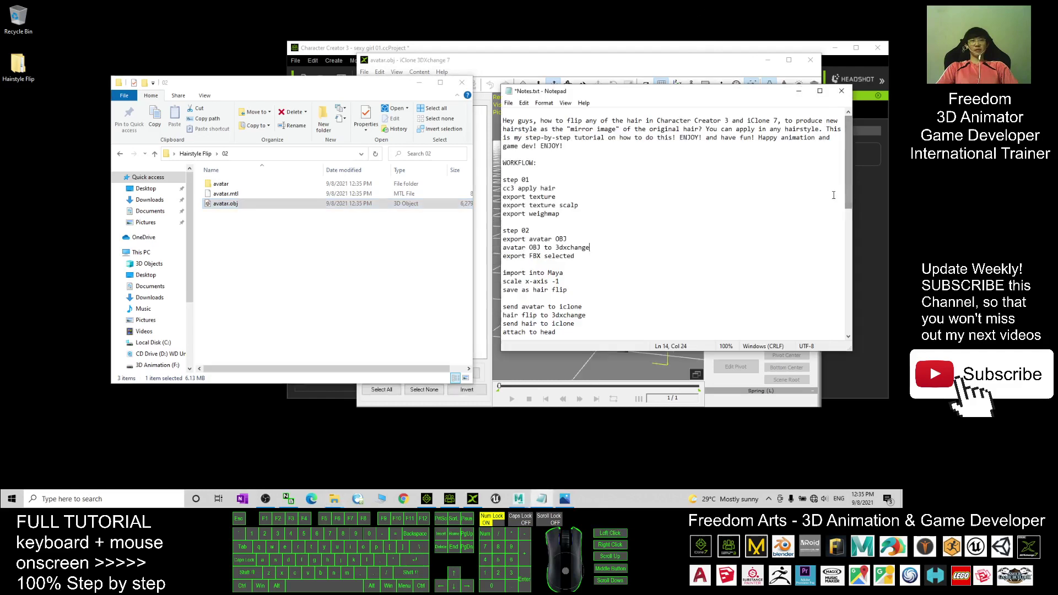
pyautogui.moveTo(507, 257); pyautogui.dragTo(565, 252)
pyautogui.press('End')
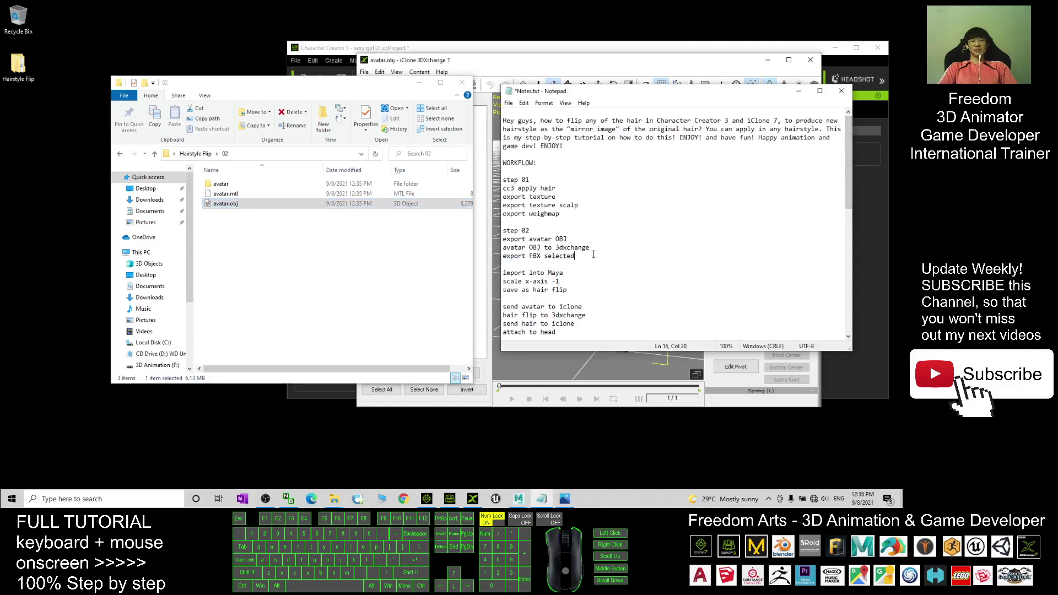
pyautogui.write('(select the hair)')
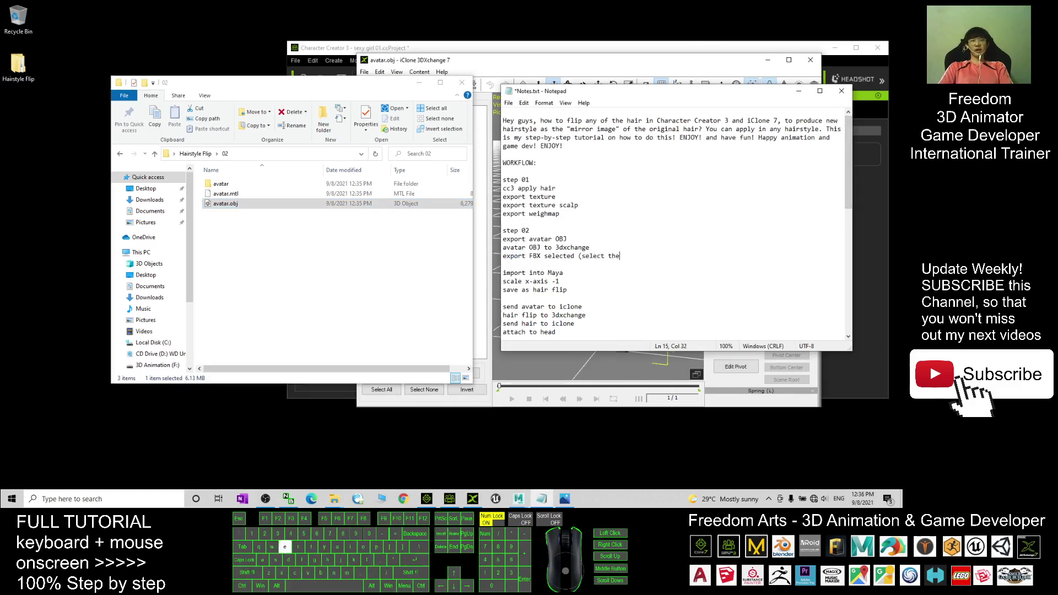
pyautogui.click(621, 66)
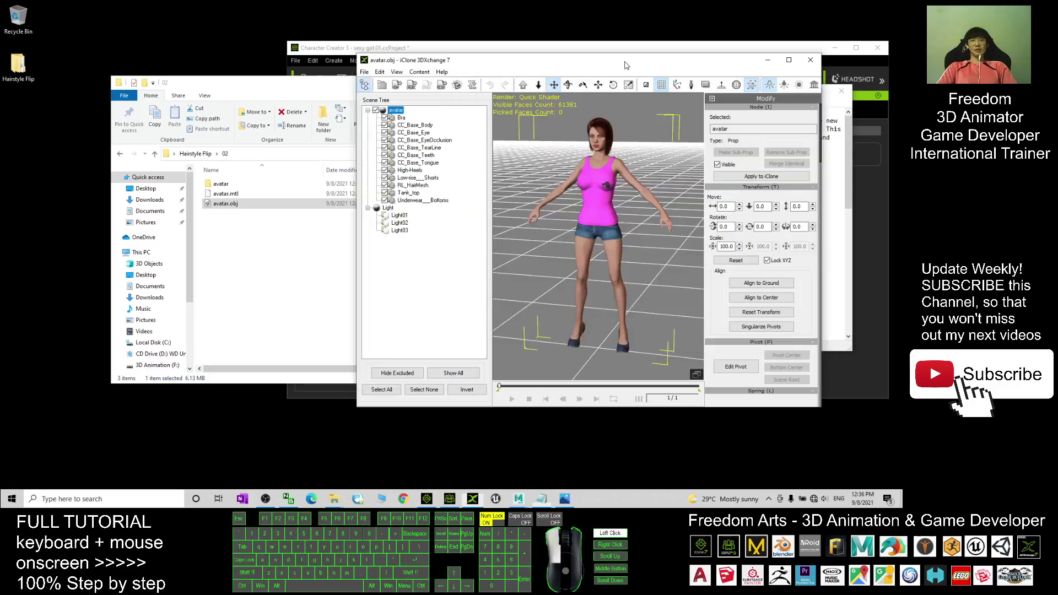
# - Zoom to the head and select the hair mesh RL_HairMesh in the Scene Tree
pyautogui.click(788, 59)
pyautogui.scroll(-5, 575, 199)
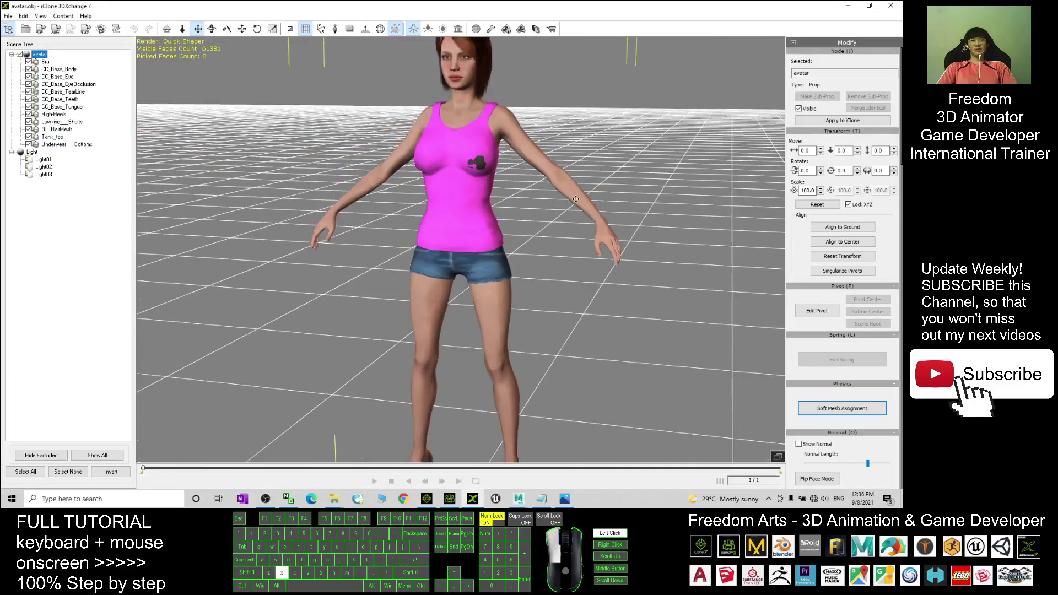
pyautogui.scroll(-6, 492, 183)
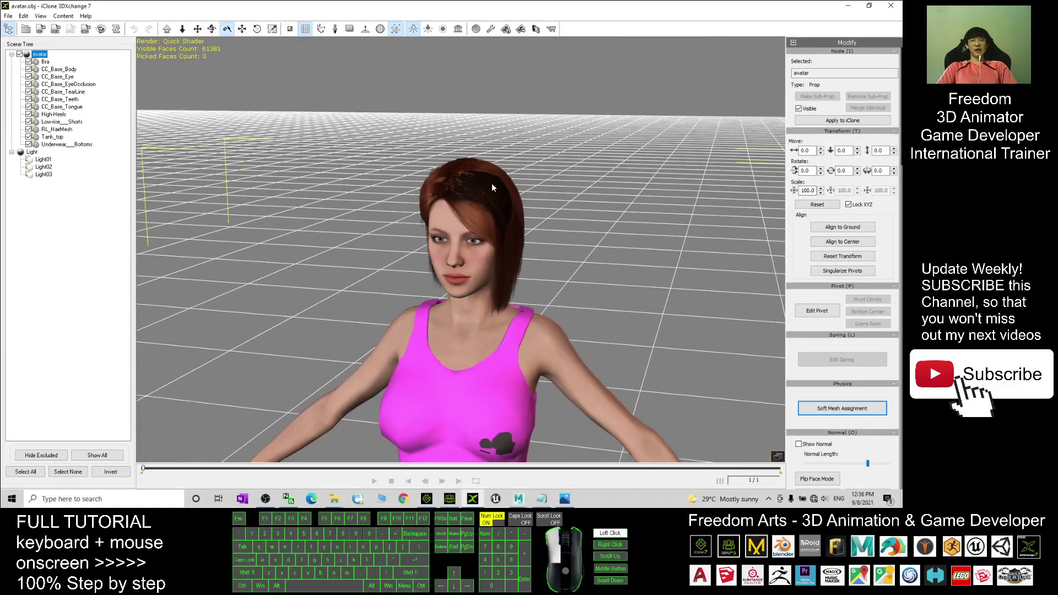
pyautogui.click(492, 183)
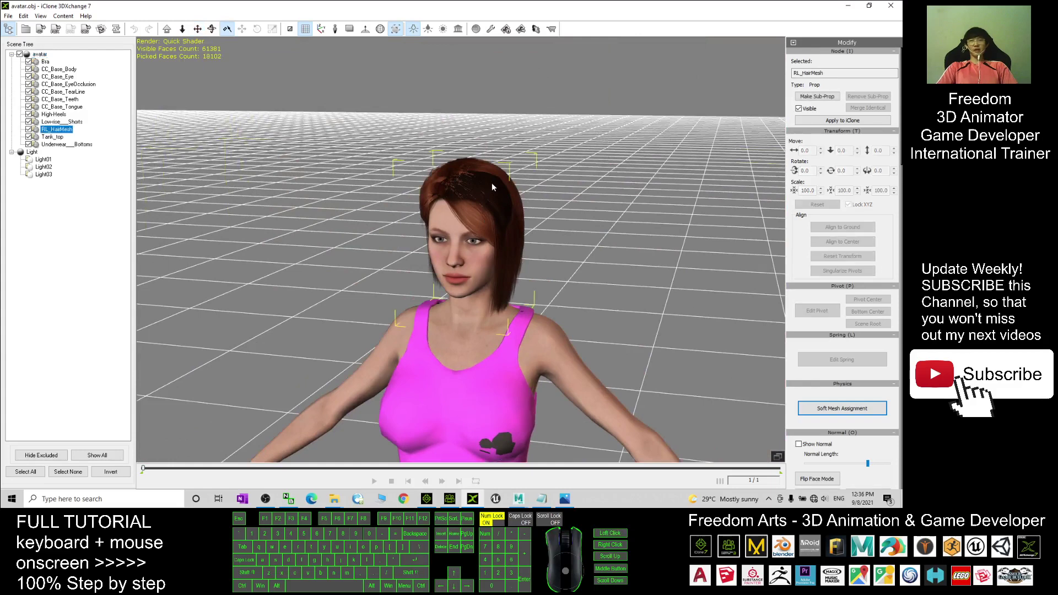
pyautogui.click(45, 131)
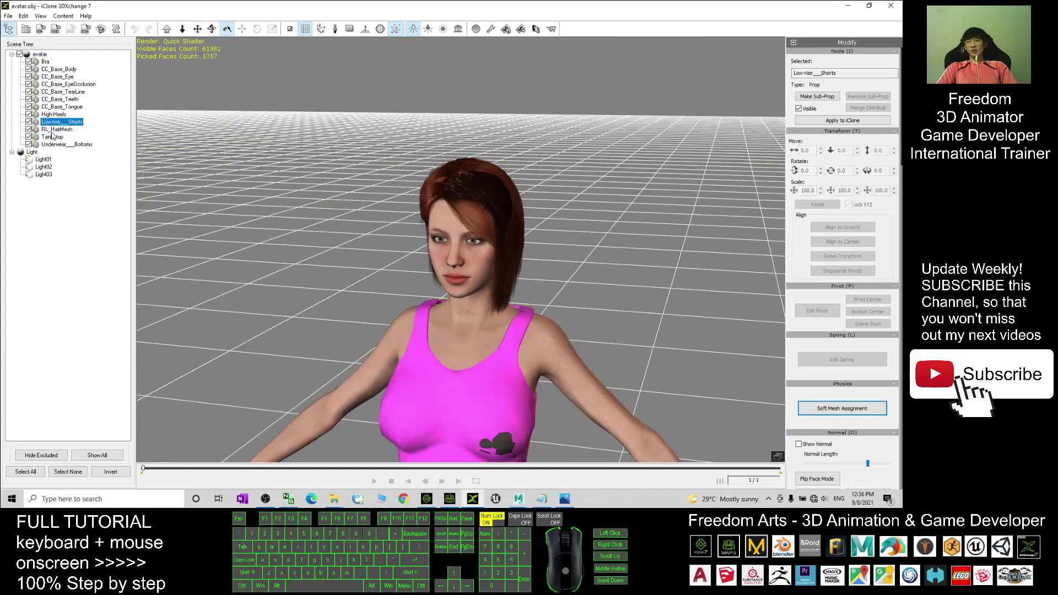
pyautogui.click(56, 131)
pyautogui.press('super+Down')
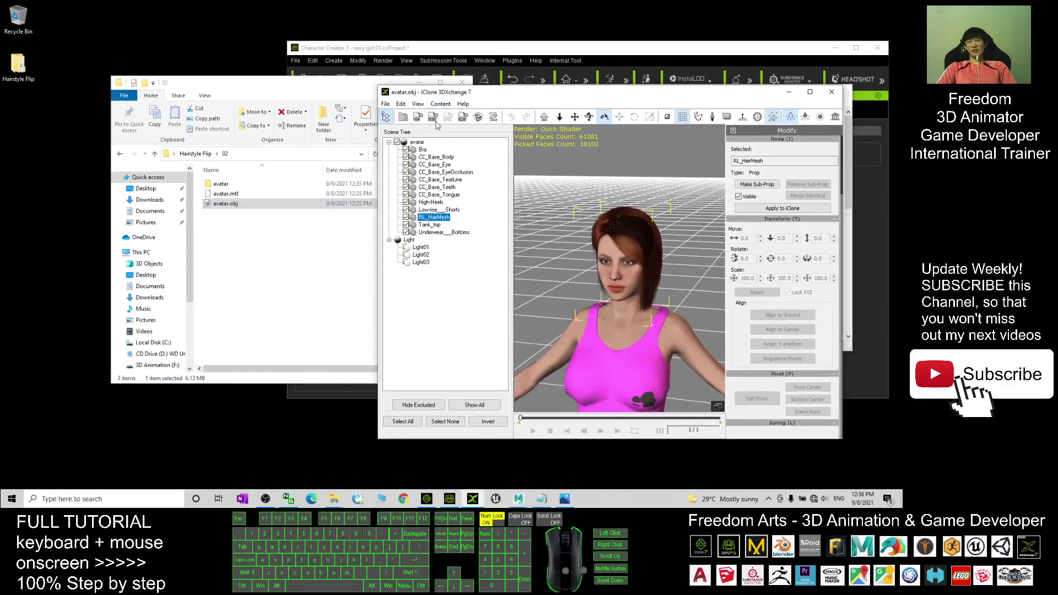
# - Name the FBX 'hair', paste folder 02 as destination, pick Maya_Win32-bit_Optimized, and export
pyautogui.click(434, 119)
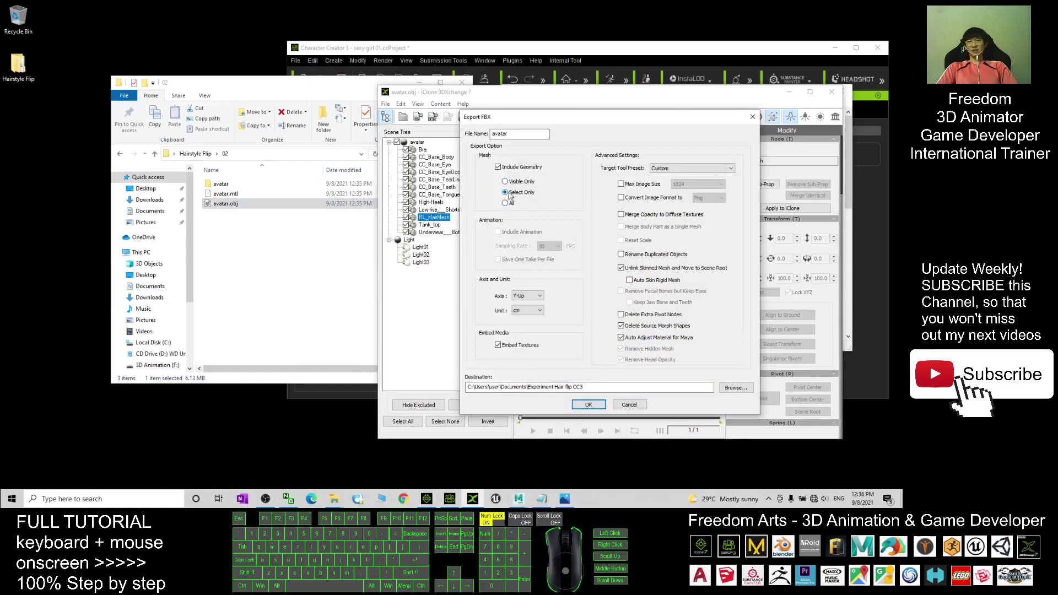
pyautogui.doubleClick(511, 133)
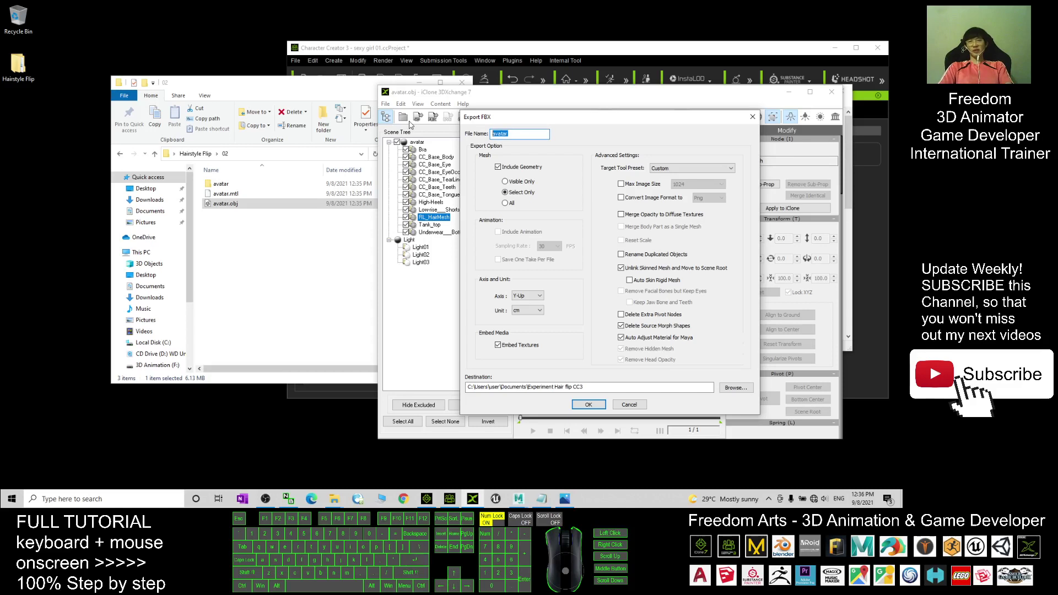
pyautogui.write('hair')
pyautogui.click(251, 154)
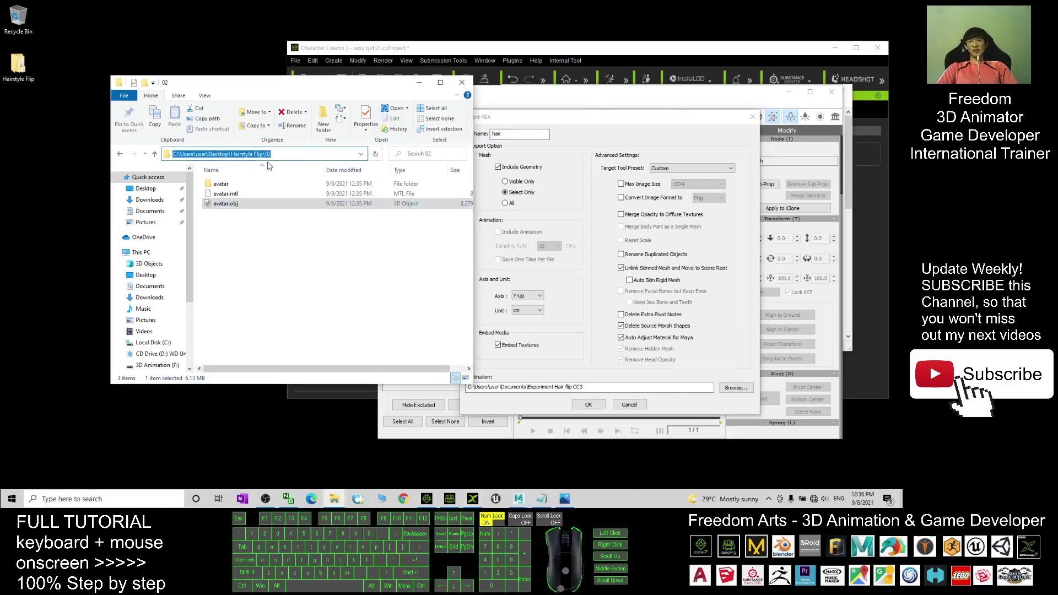
pyautogui.hotkey('ctrl', 'c')
pyautogui.tripleClick(551, 387)
pyautogui.hotkey('ctrl', 'v')
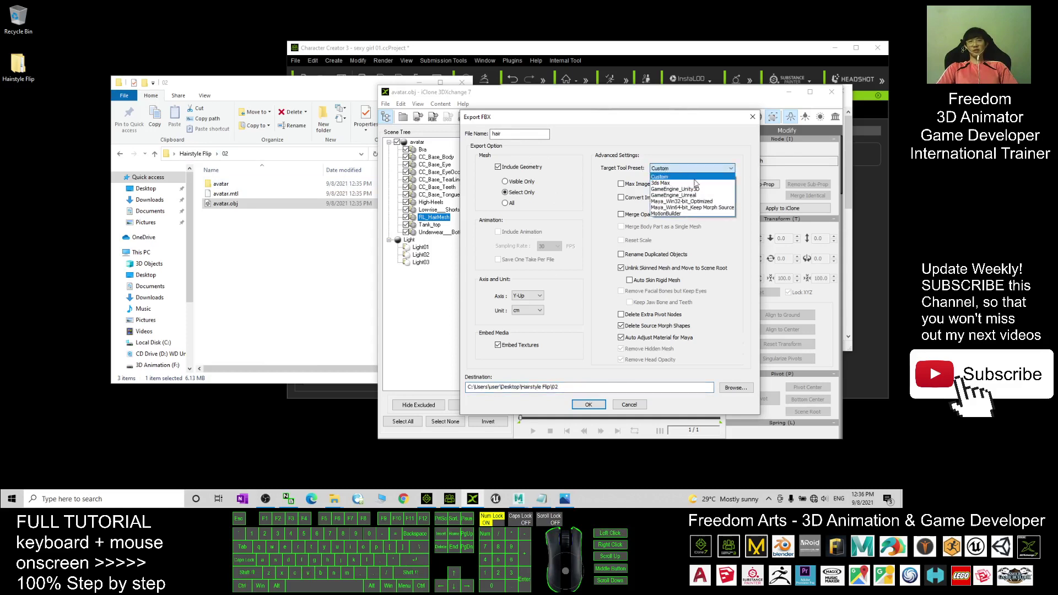
pyautogui.click(678, 202)
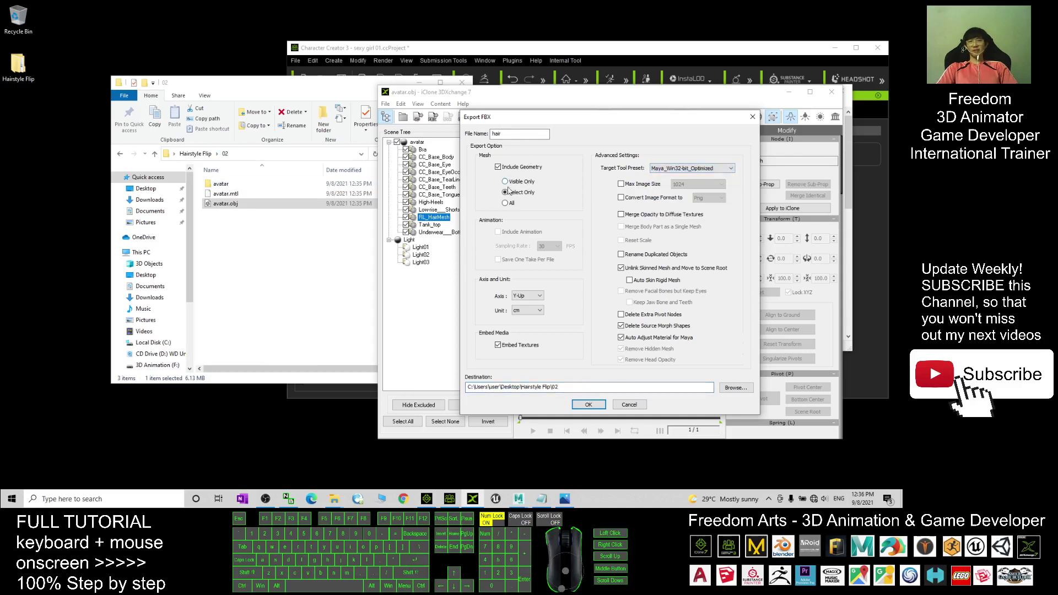
pyautogui.click(588, 405)
pyautogui.click(692, 295)
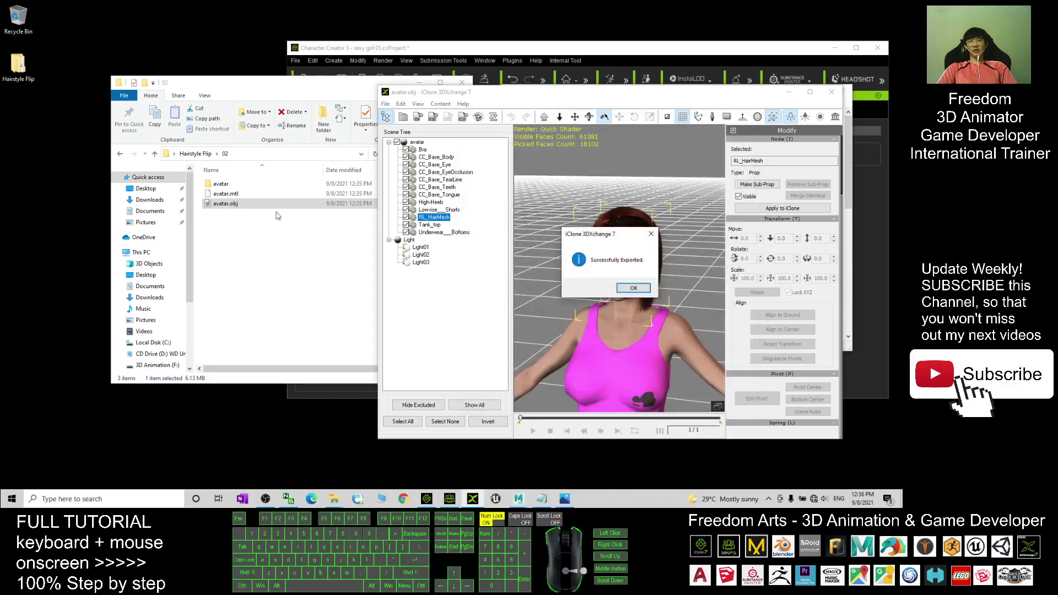
# - Drag hair.fbx into 3DXchange, accept the import settings, then minimize it to reach the notes
pyautogui.click(633, 288)
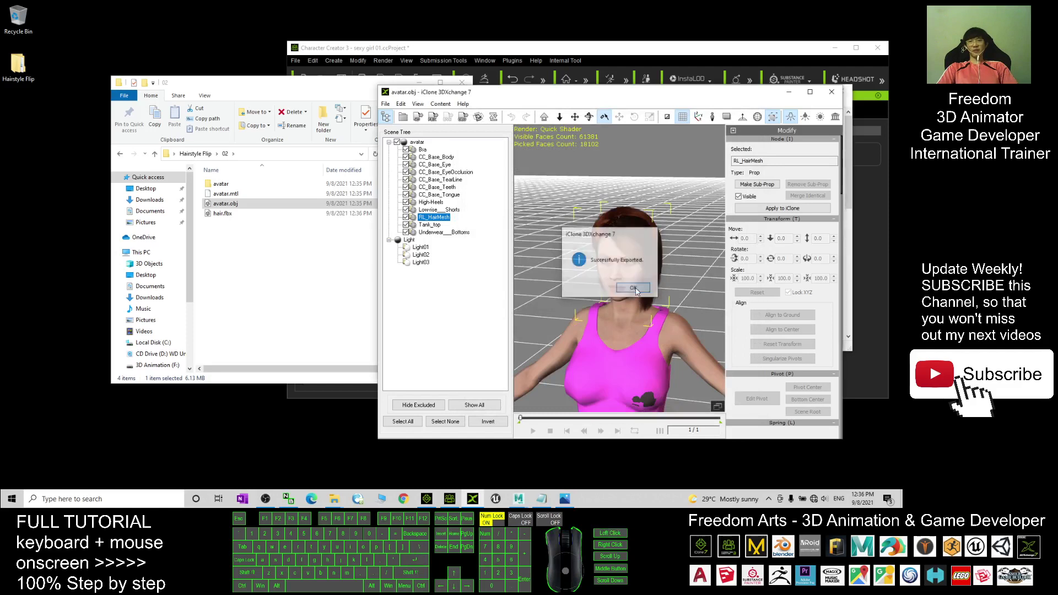
pyautogui.click(226, 214)
pyautogui.moveTo(230, 218); pyautogui.dragTo(623, 308)
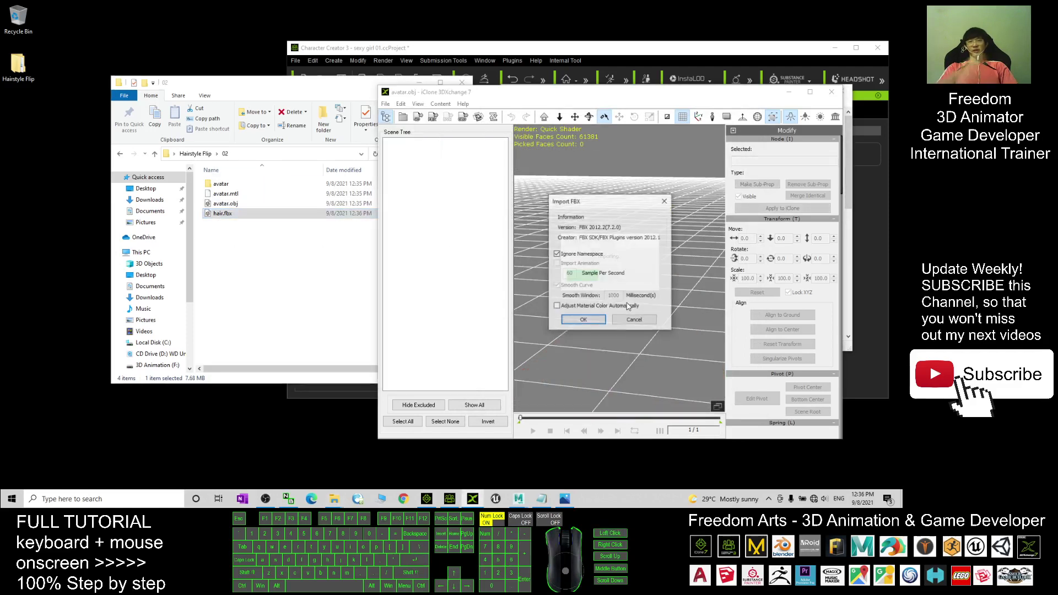
pyautogui.click(584, 319)
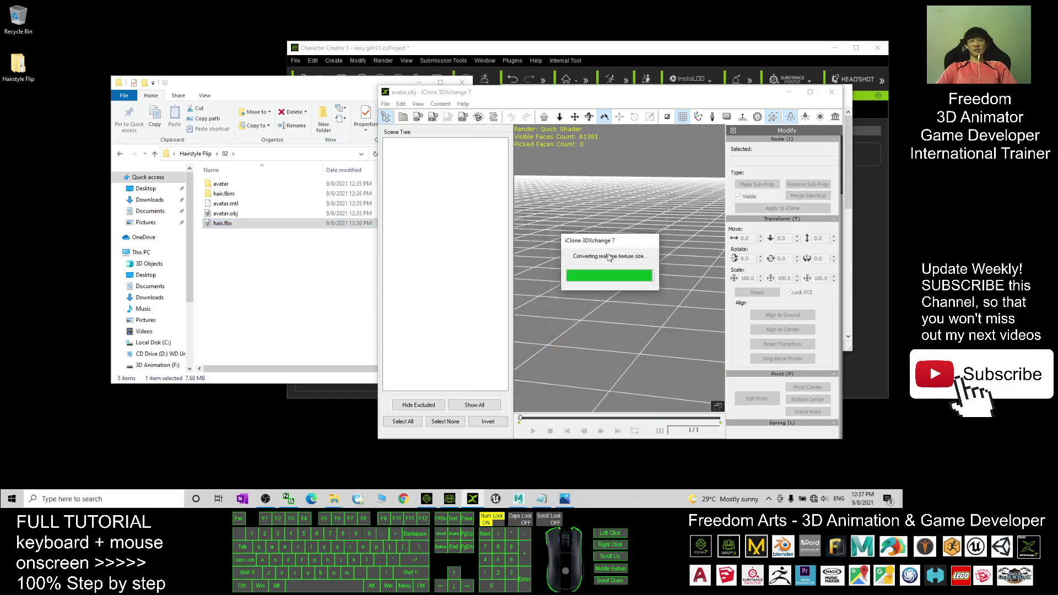
pyautogui.scroll(-8, 611, 258)
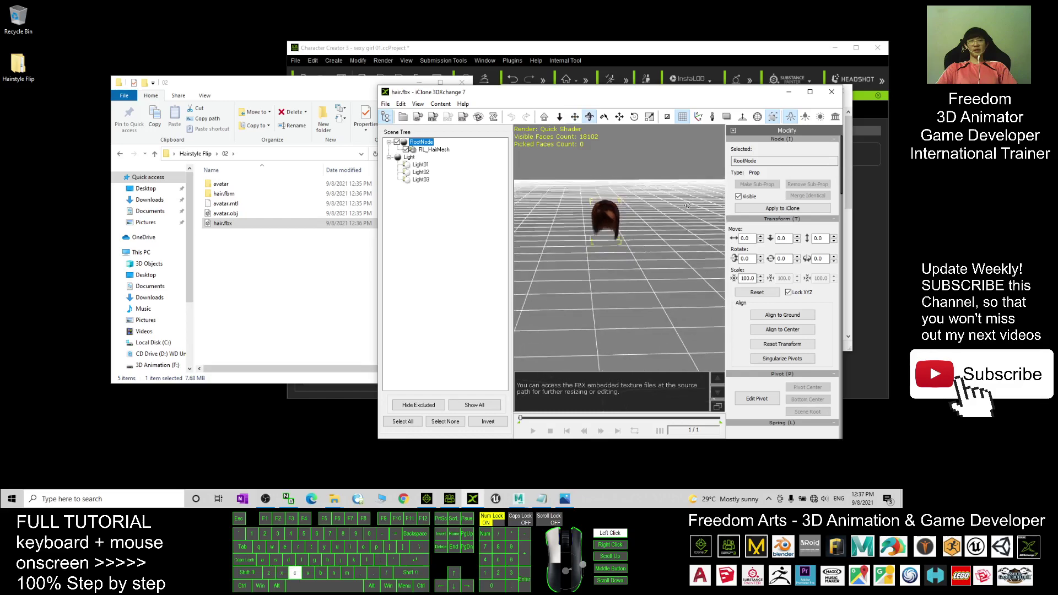
pyautogui.click(789, 95)
pyautogui.click(586, 246)
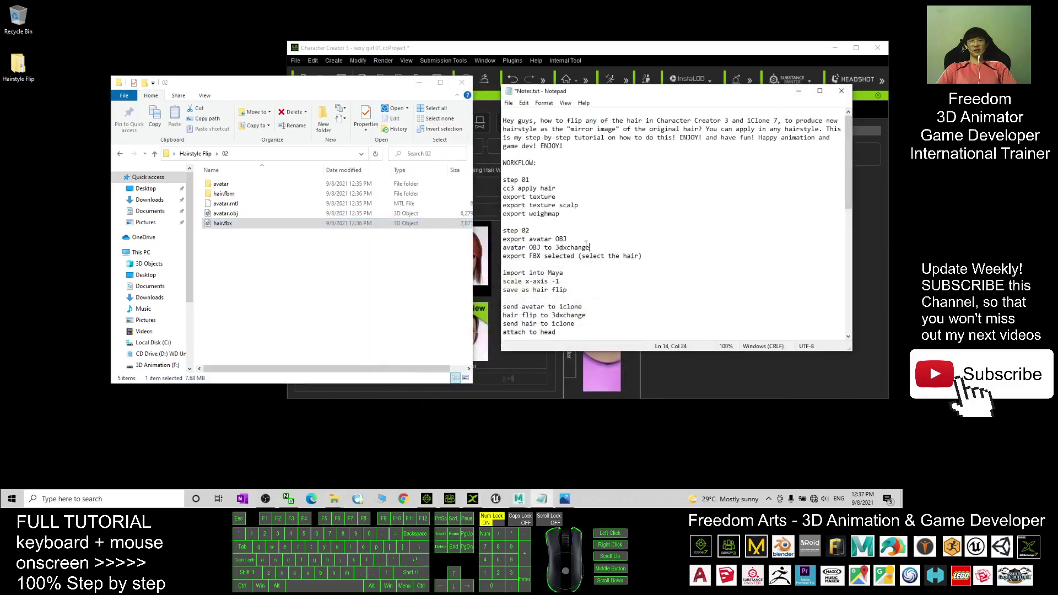
# - Add a 'step 03' heading and change the import line to 'import hair mesh into Maya'
pyautogui.click(521, 264)
pyautogui.press('Return')
pyautogui.write('step 03')
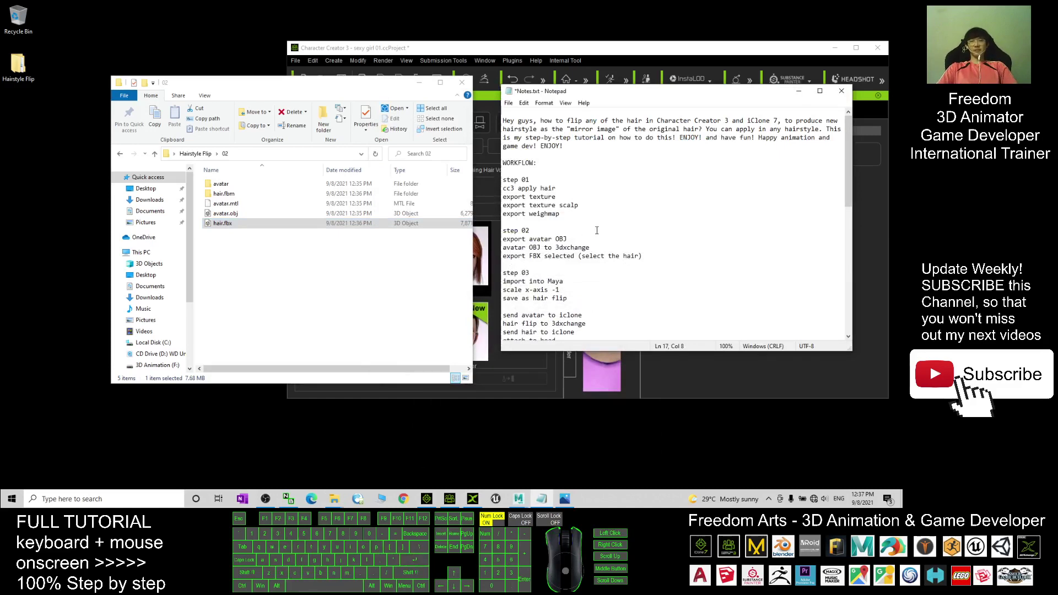
pyautogui.click(530, 281)
pyautogui.write('hair mesh')
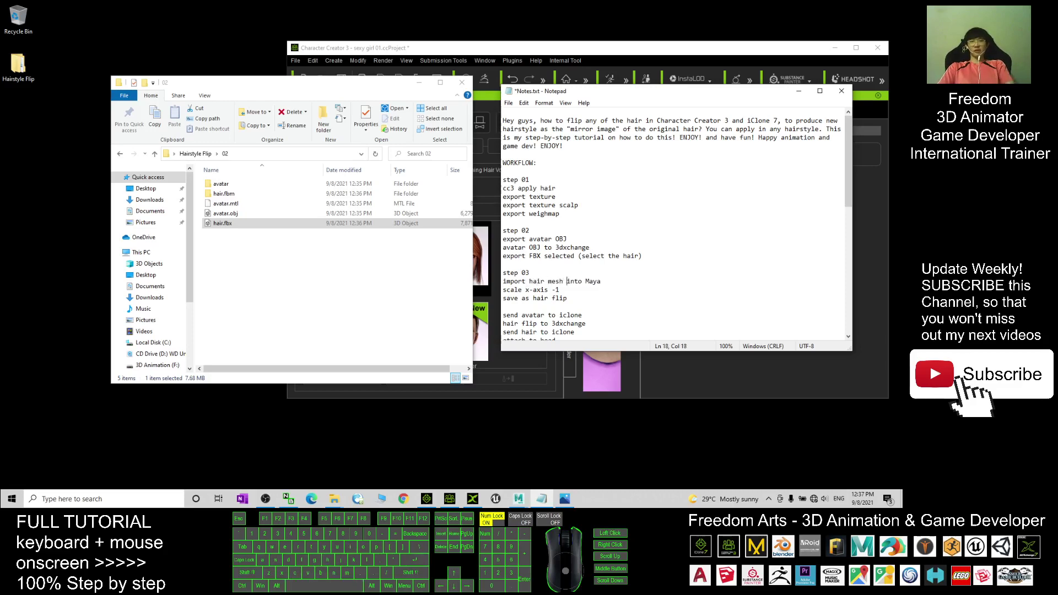
pyautogui.click(518, 499)
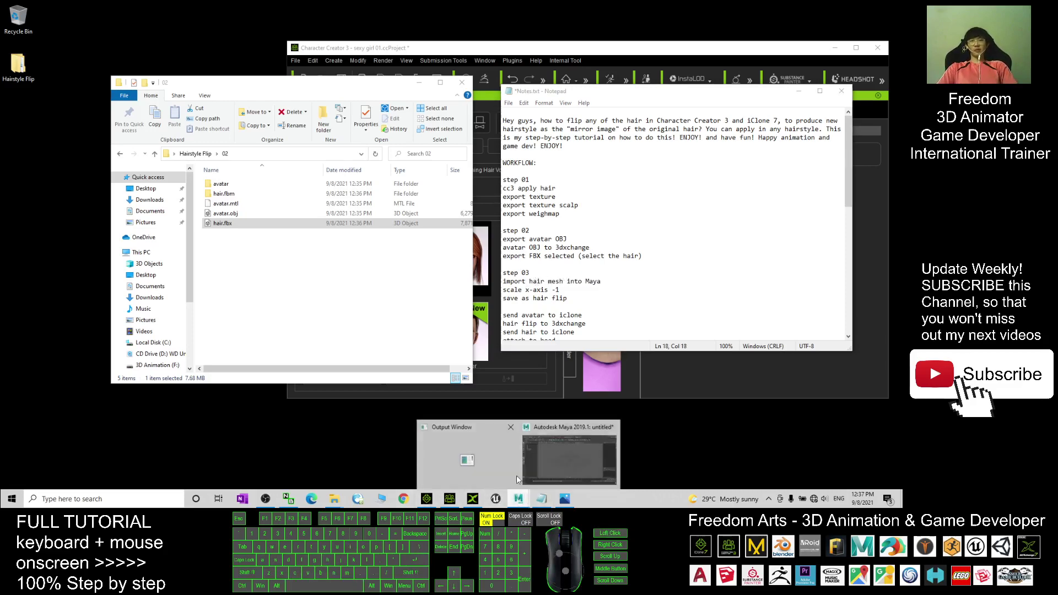
# - Show Maya's empty untitled scene with the 02 folder window and workflow notes in front
pyautogui.click(561, 475)
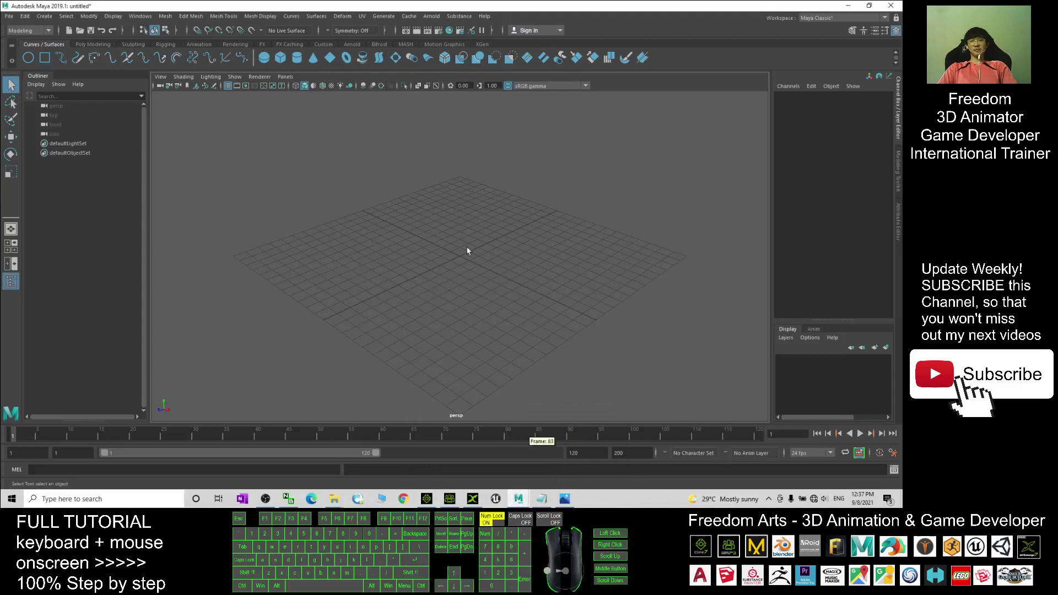
pyautogui.click(333, 499)
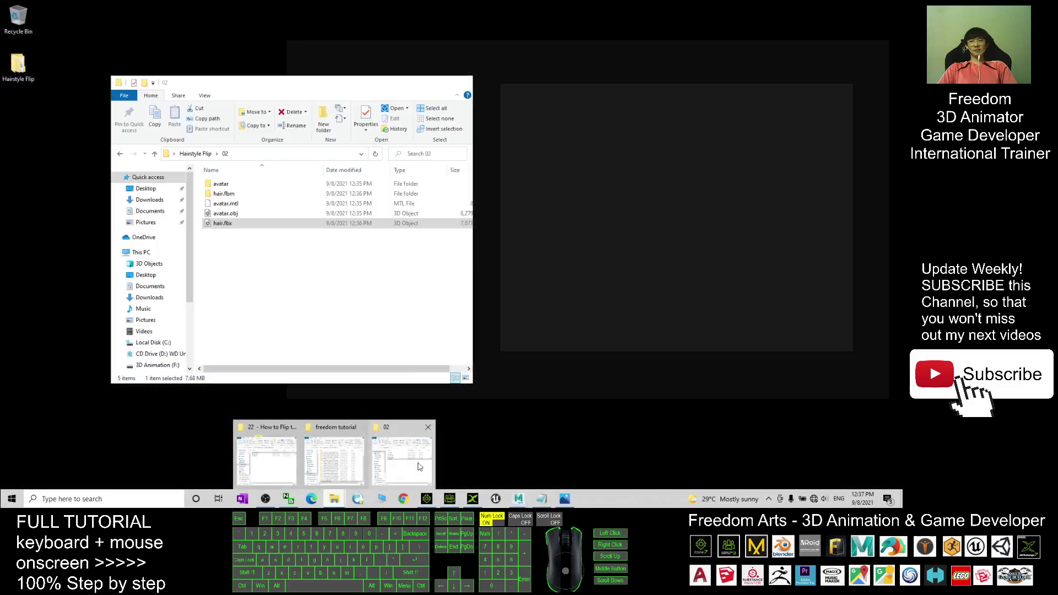
pyautogui.click(418, 466)
pyautogui.click(542, 498)
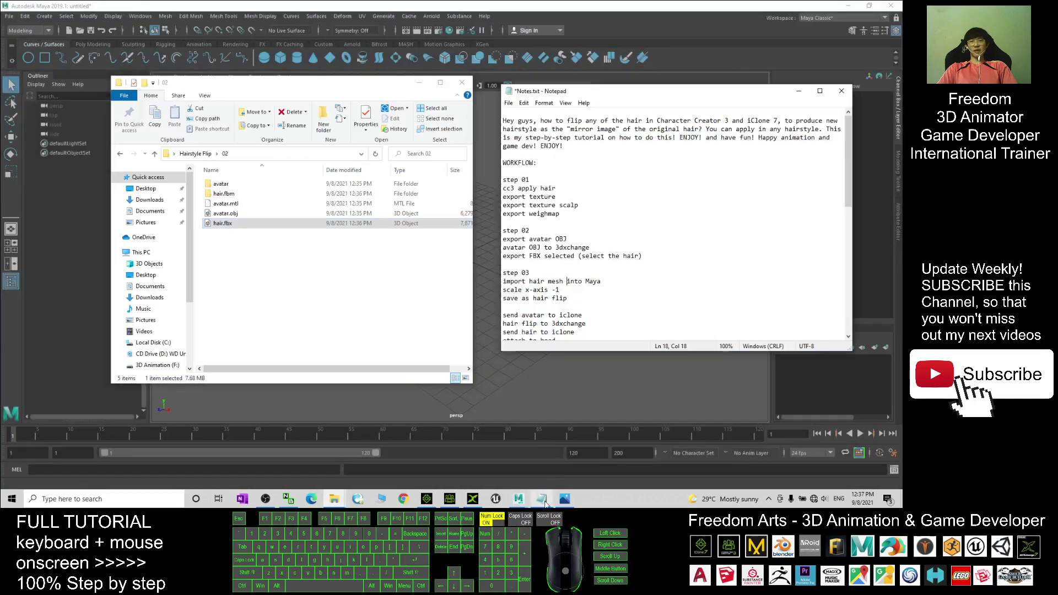
# - Bring Maya forward and position the 02 folder window over it on the left
pyautogui.scroll(-1, 606, 232)
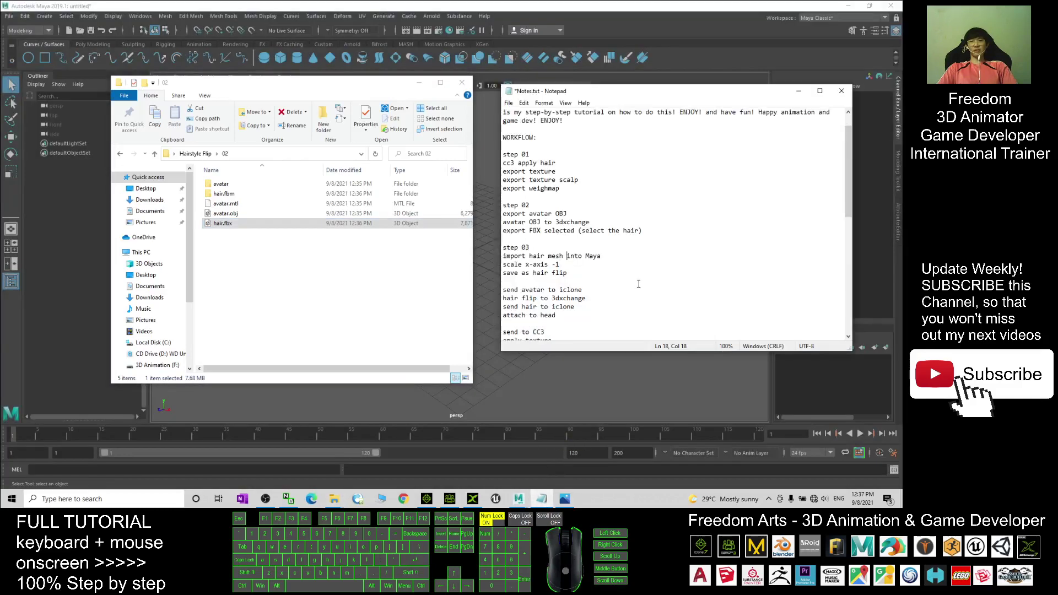
pyautogui.click(663, 5)
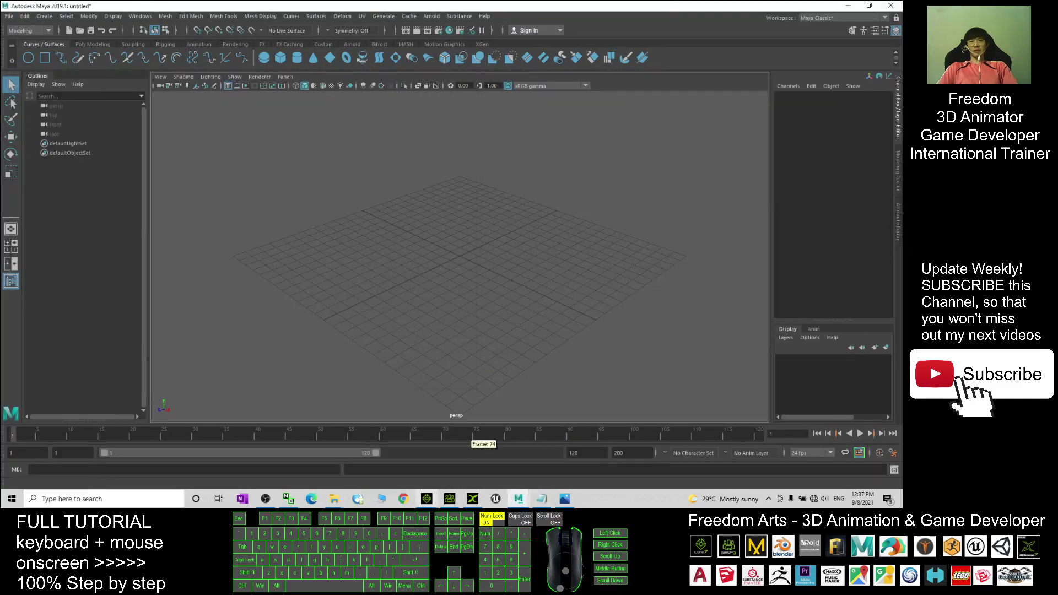
pyautogui.moveTo(335, 498)
pyautogui.click(397, 465)
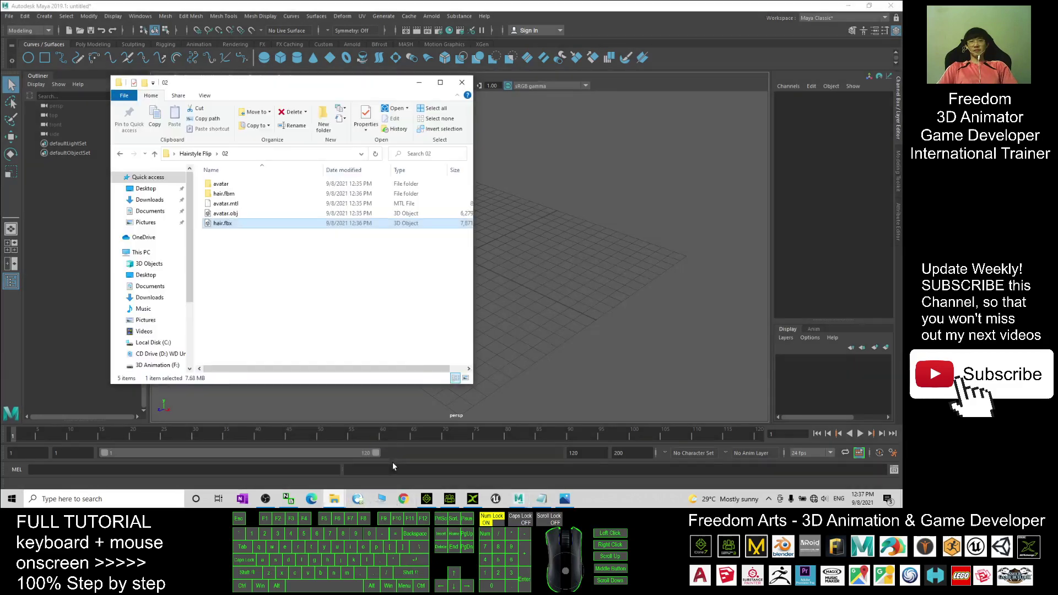
pyautogui.moveTo(292, 86); pyautogui.dragTo(149, 85)
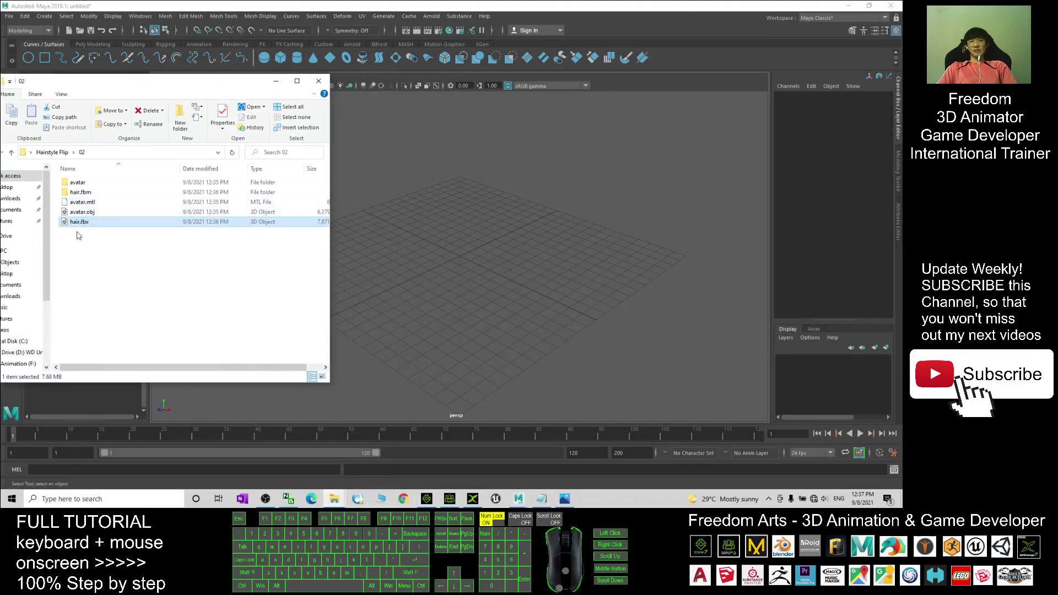
# - Import hair.fbx by dragging it from the 02 folder into the Maya viewport
pyautogui.moveTo(81, 223); pyautogui.dragTo(458, 253)
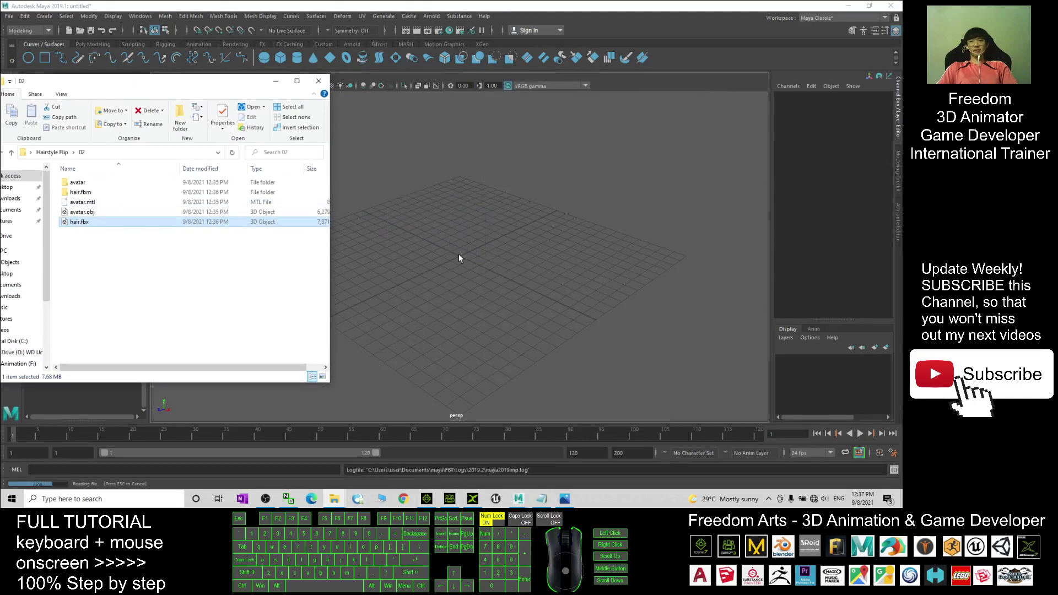
pyautogui.click(433, 266)
pyautogui.scroll(-8, 449, 248)
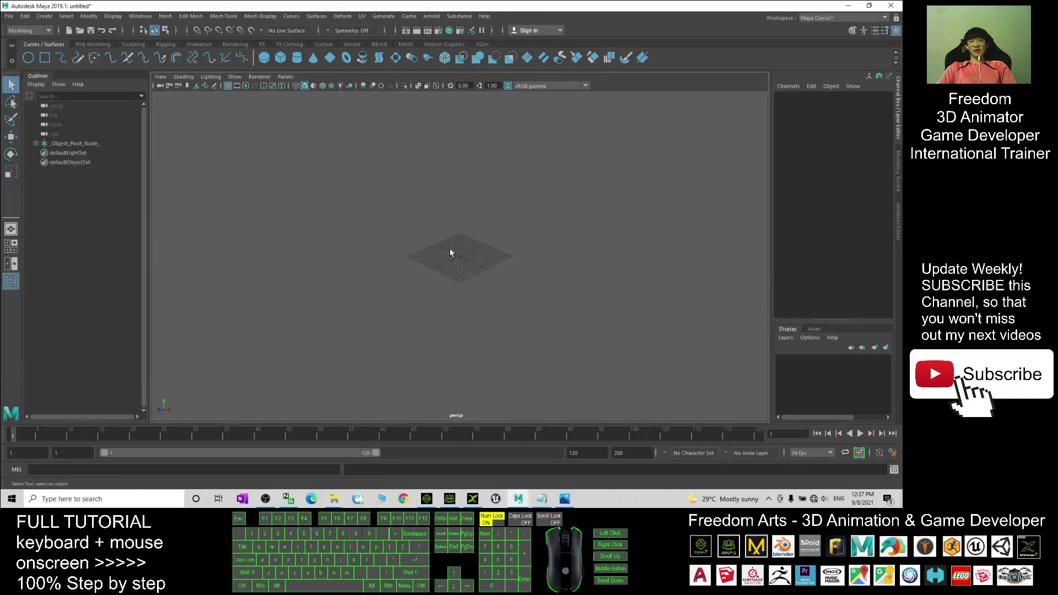
# - Frame the imported hair in the viewport and switch to textured display
pyautogui.scroll(5, 530, 221)
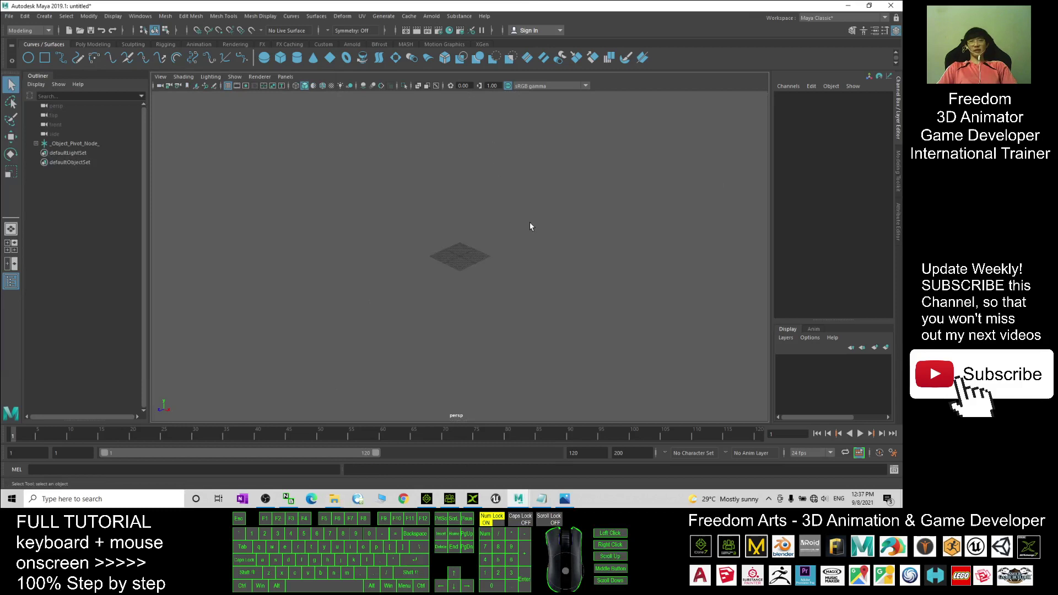
pyautogui.keyDown('alt'); pyautogui.moveTo(533, 177); pyautogui.dragTo(503, 215, button='middle'); pyautogui.keyUp('alt')
pyautogui.scroll(5, 517, 213)
pyautogui.keyDown('alt'); pyautogui.moveTo(555, 260); pyautogui.dragTo(520, 249, button='middle'); pyautogui.keyUp('alt')
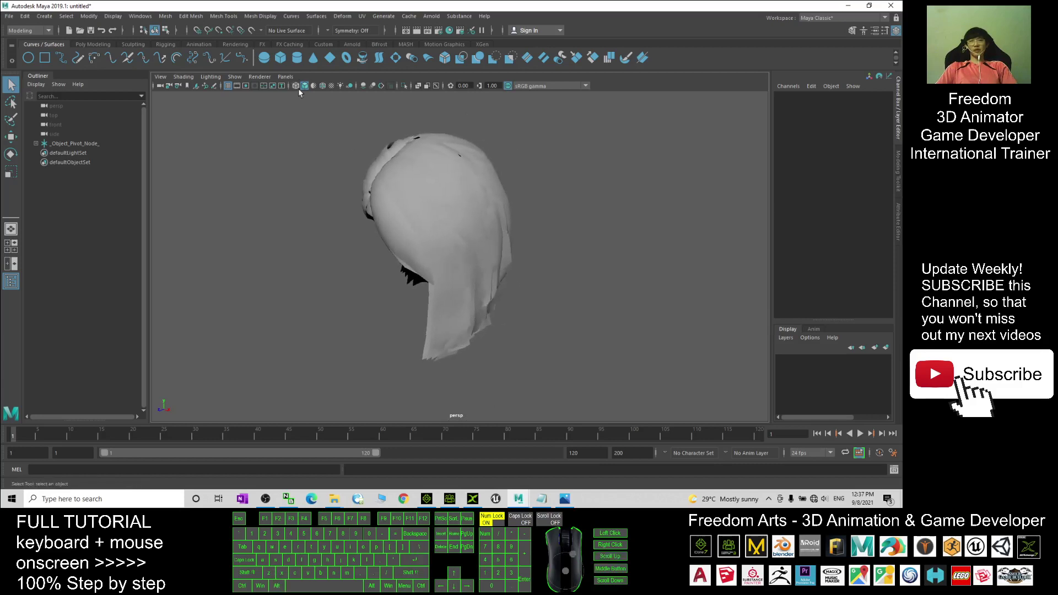
pyautogui.click(331, 85)
# - Select RL_HairMesh and tumble around it to inspect it from several angles
pyautogui.keyDown('alt'); pyautogui.moveTo(434, 211); pyautogui.dragTo(479, 305); pyautogui.keyUp('alt')
pyautogui.click(446, 256)
pyautogui.keyDown('alt'); pyautogui.moveTo(446, 257); pyautogui.dragTo(543, 350); pyautogui.keyUp('alt')
pyautogui.keyDown('alt'); pyautogui.moveTo(539, 349); pyautogui.dragTo(482, 270, button='middle'); pyautogui.keyUp('alt')
pyautogui.click(557, 272)
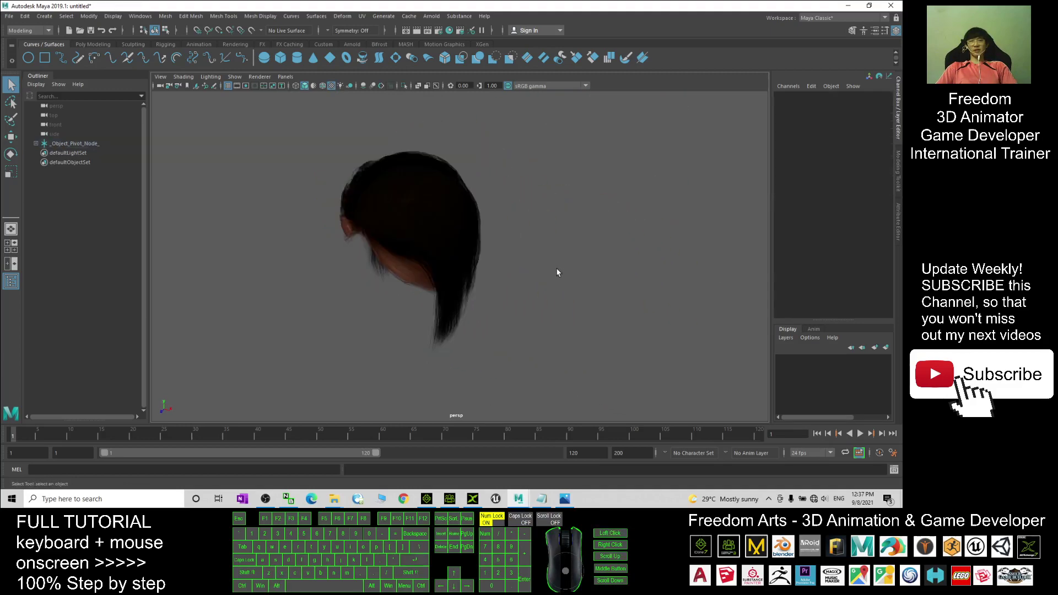
pyautogui.moveTo(570, 343)
pyautogui.keyDown('alt'); pyautogui.mouseDown()
pyautogui.moveTo(527, 332)
pyautogui.moveTo(579, 339)
pyautogui.mouseUp(); pyautogui.keyUp('alt')
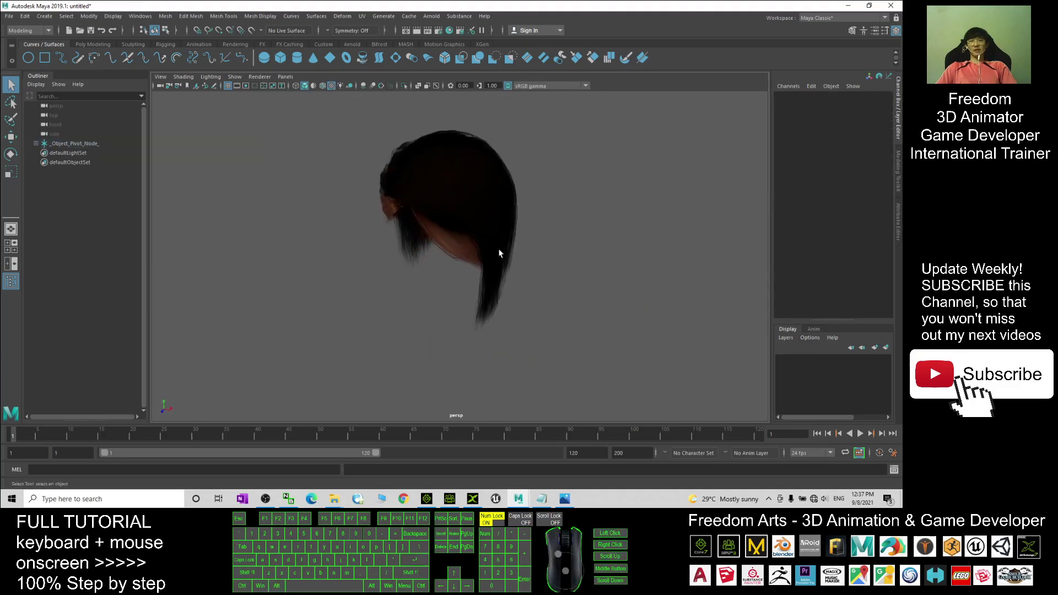
pyautogui.click(578, 340)
pyautogui.keyDown('alt'); pyautogui.moveTo(616, 379); pyautogui.dragTo(571, 338); pyautogui.keyUp('alt')
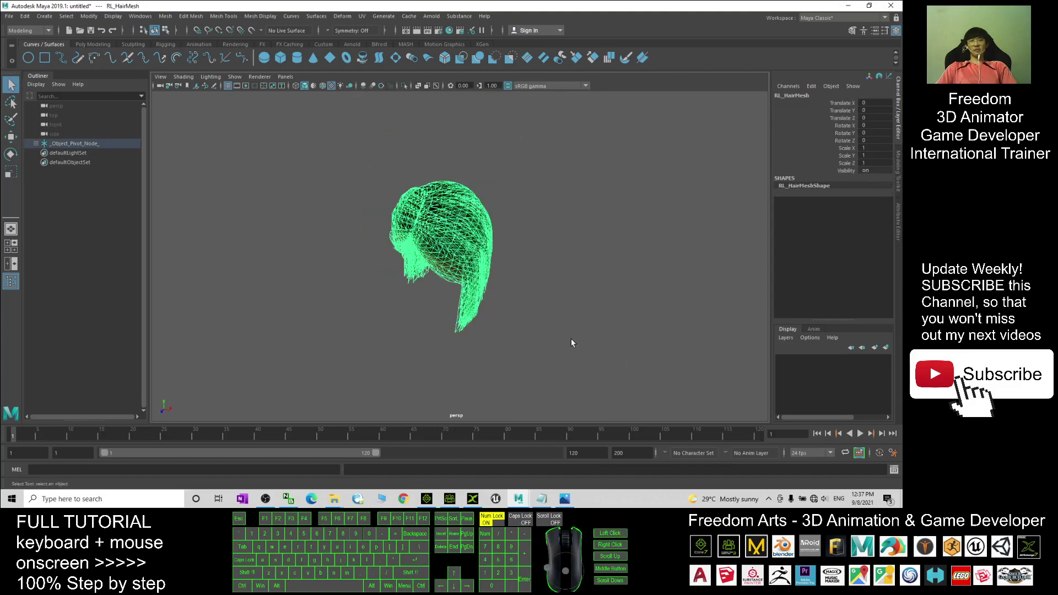
pyautogui.click(500, 275)
# - Set RL_HairMesh's Scale X to -1, check the mirrored result, and un-maximize Maya
pyautogui.click(448, 197)
pyautogui.press('Return')
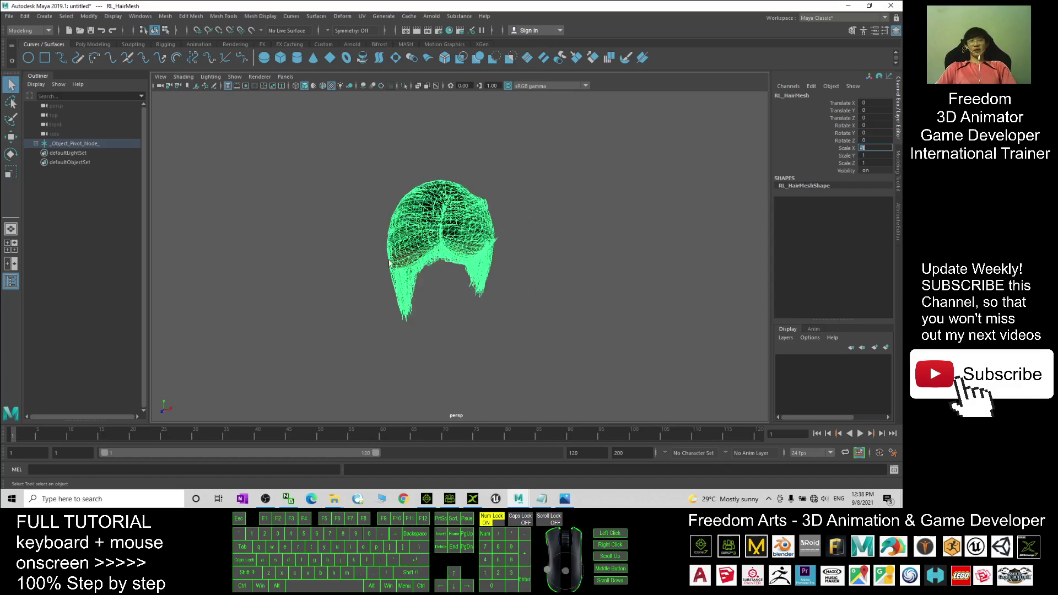
pyautogui.click(590, 342)
pyautogui.keyDown('alt'); pyautogui.moveTo(590, 343); pyautogui.dragTo(557, 295); pyautogui.keyUp('alt')
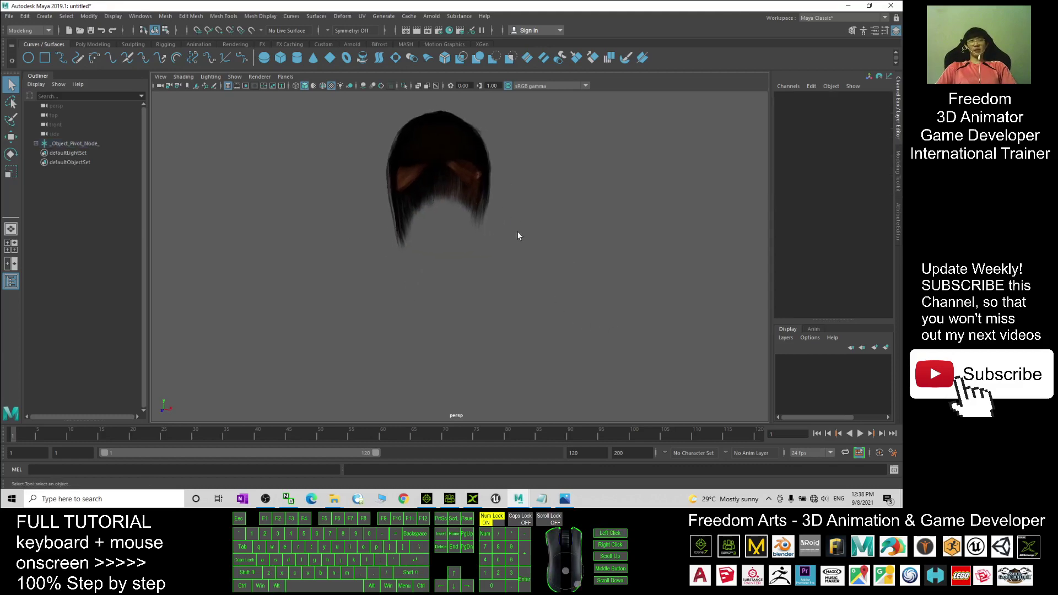
pyautogui.moveTo(474, 9); pyautogui.dragTo(598, 53)
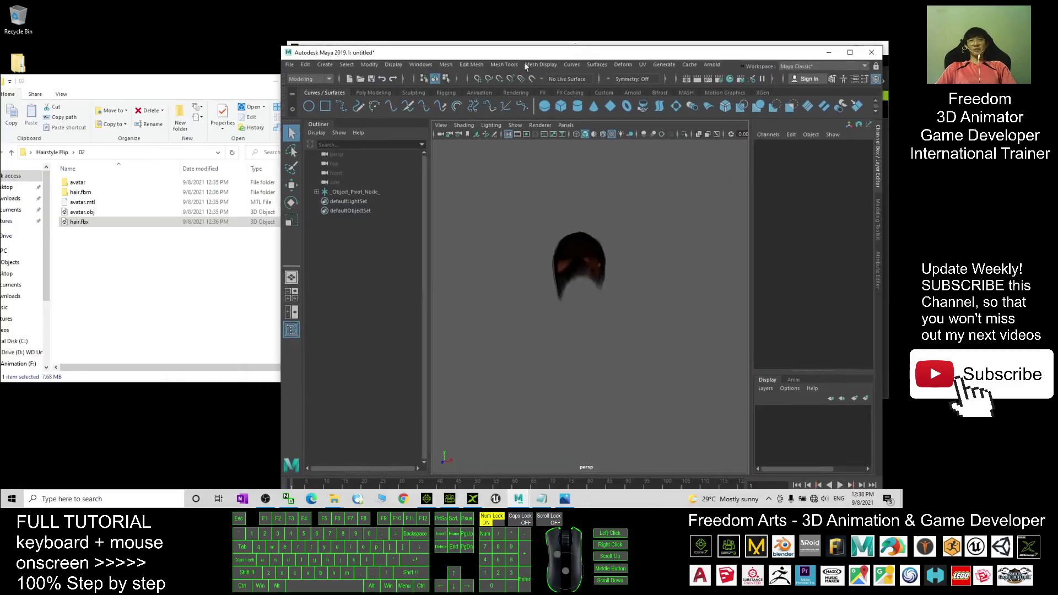
# - In Hairstyle Flip, create a new folder named 03 and open it
pyautogui.click(155, 285)
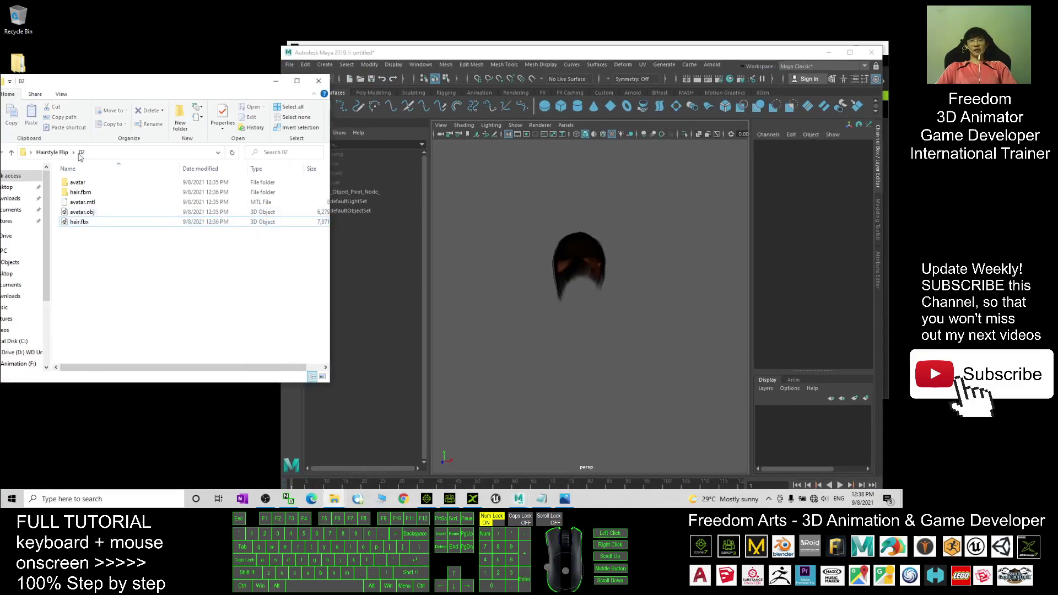
pyautogui.click(52, 152)
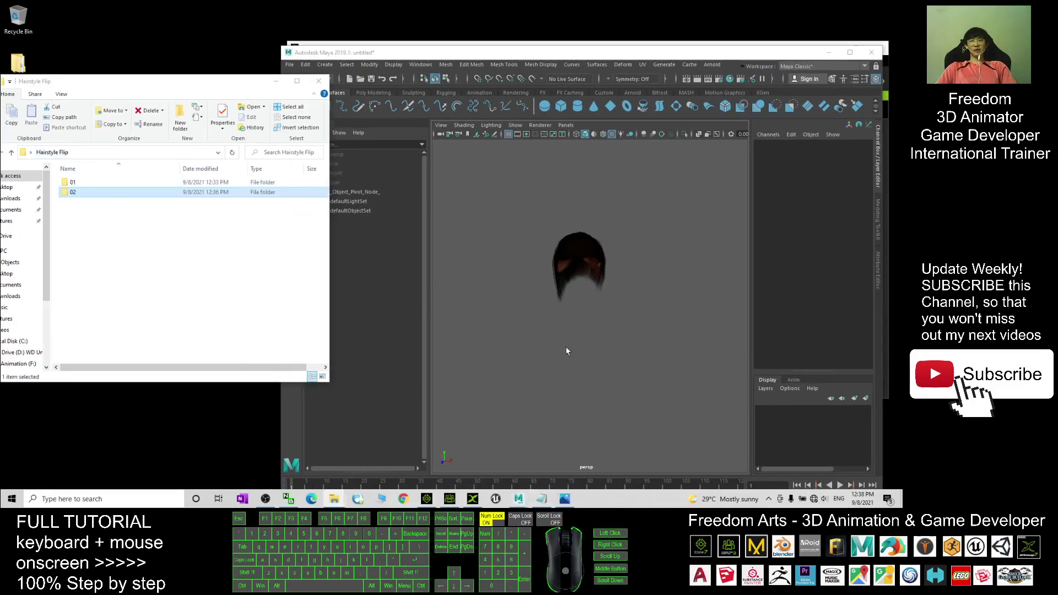
pyautogui.click(541, 499)
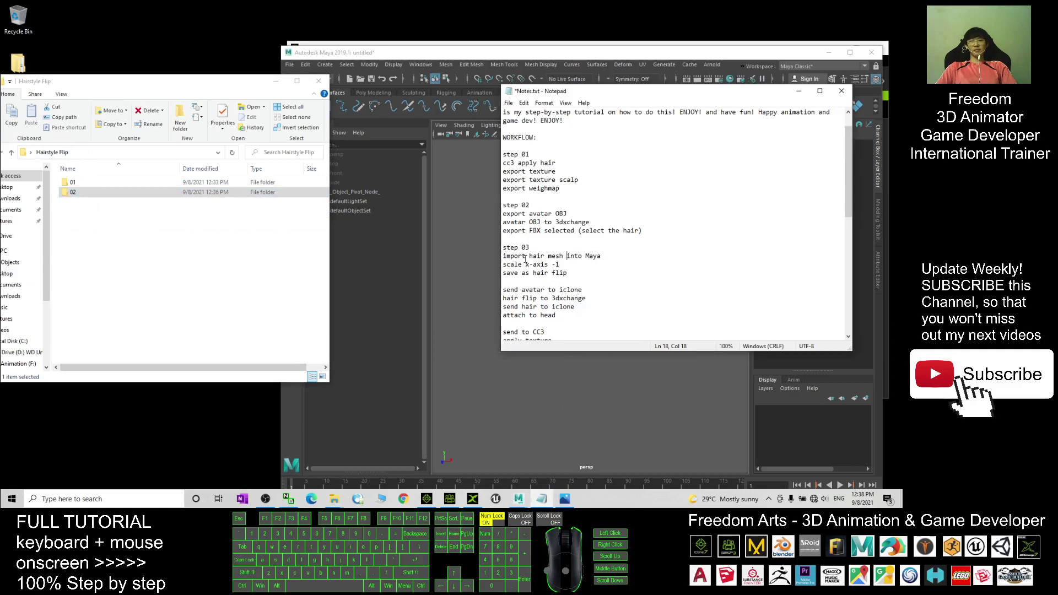
pyautogui.rightClick(199, 288)
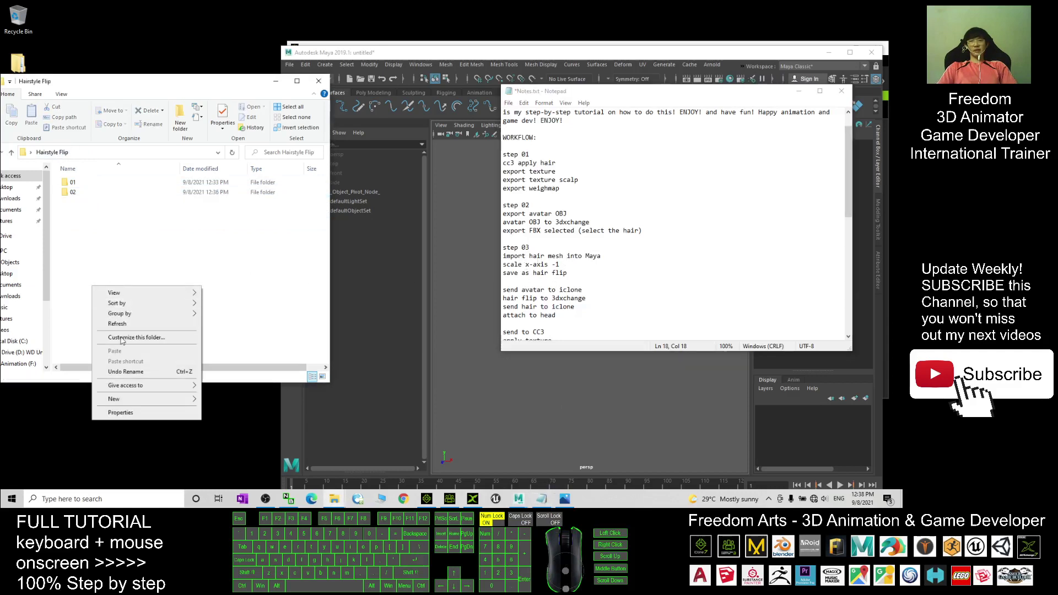
pyautogui.moveTo(165, 398)
pyautogui.click(238, 261)
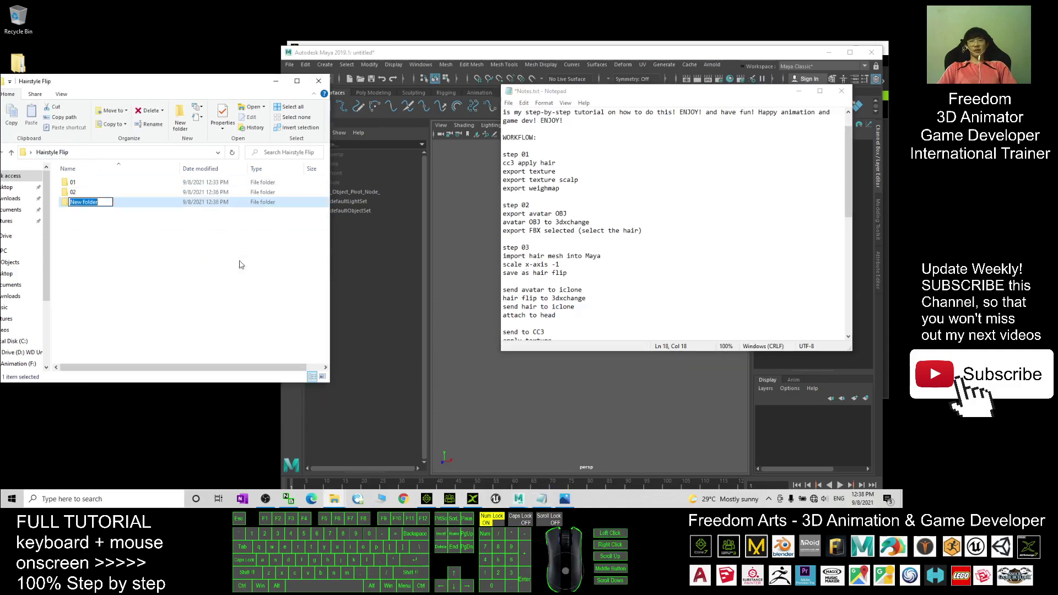
pyautogui.write('03')
pyautogui.press('Return')
pyautogui.press('Return')
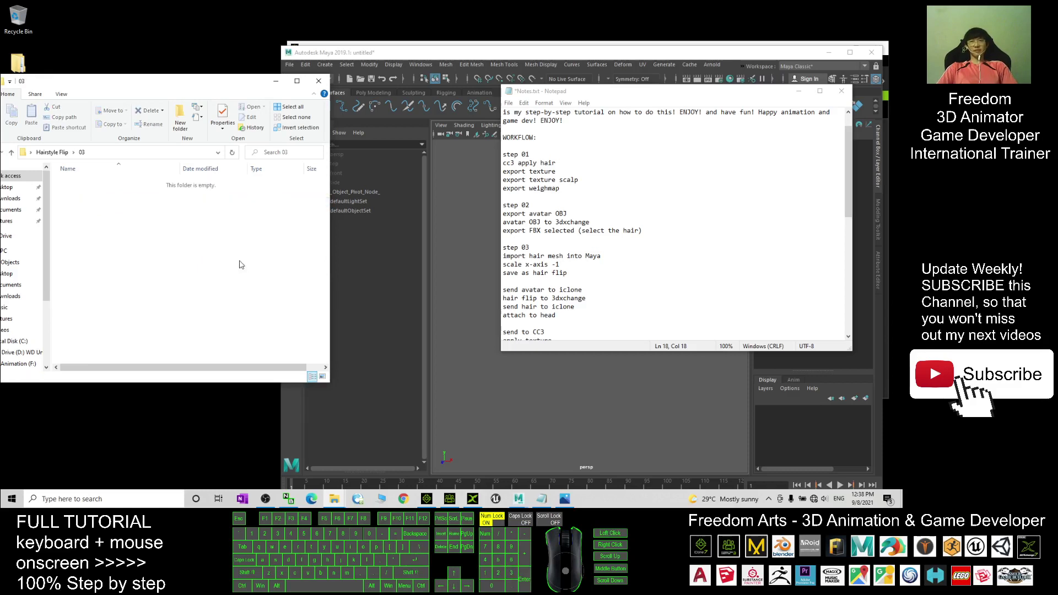
pyautogui.click(615, 54)
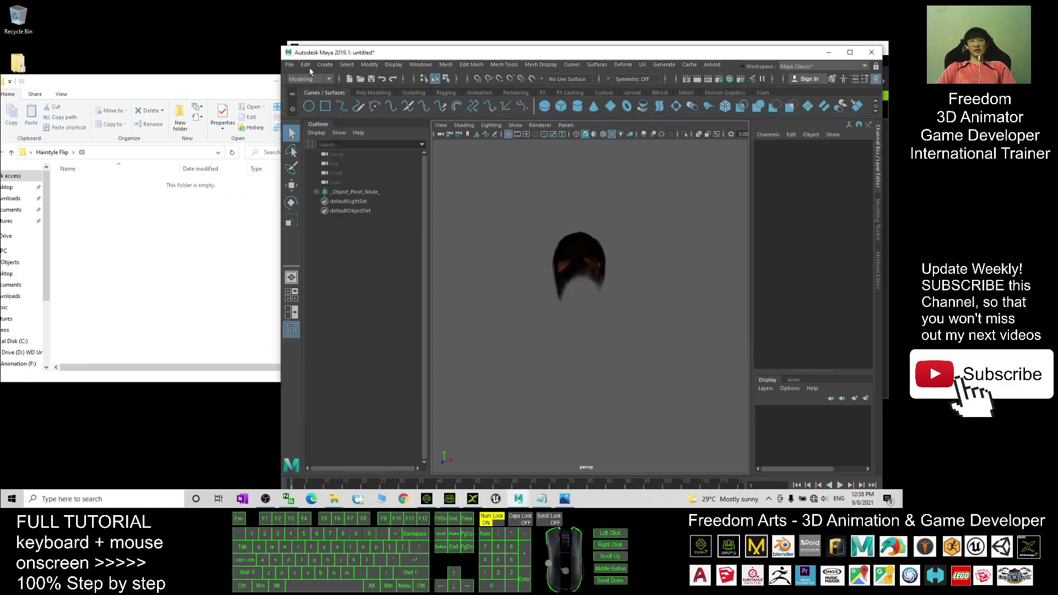
# - Start File > Export All with the file type set to FBX export
pyautogui.click(291, 65)
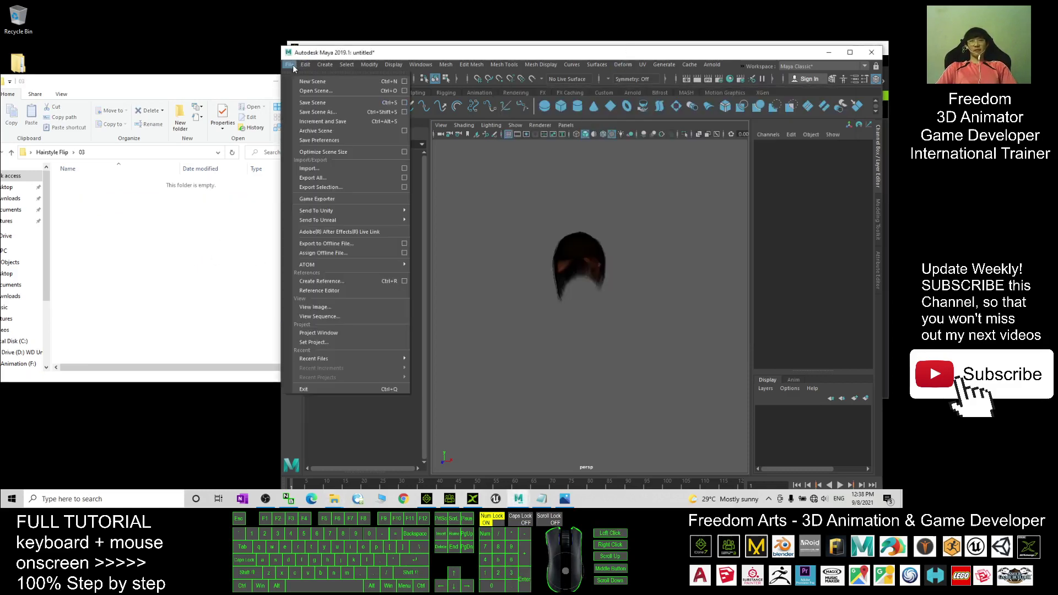
pyautogui.click(309, 178)
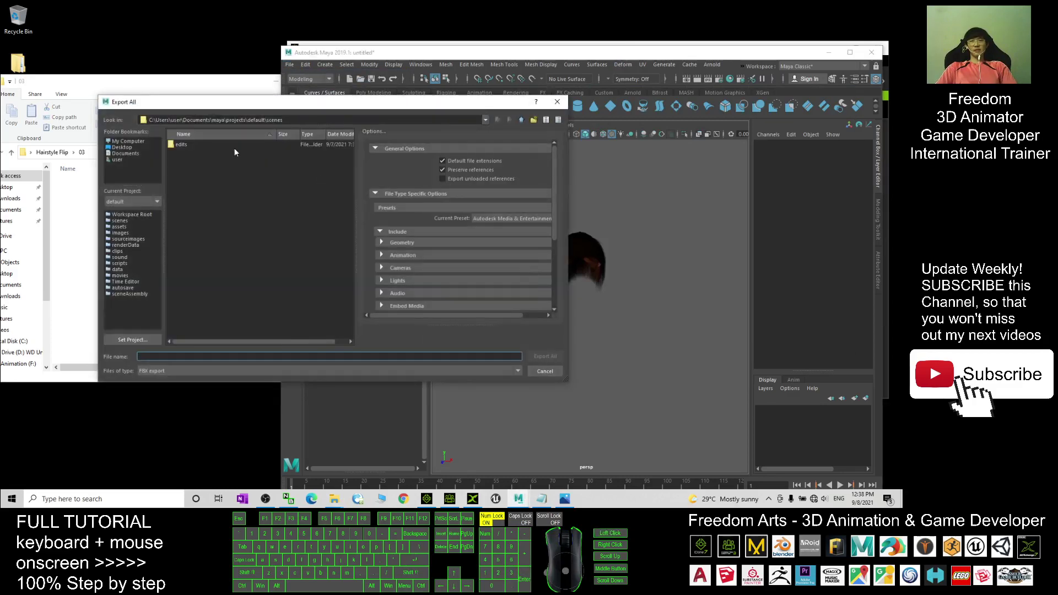
pyautogui.moveTo(183, 108); pyautogui.dragTo(321, 106)
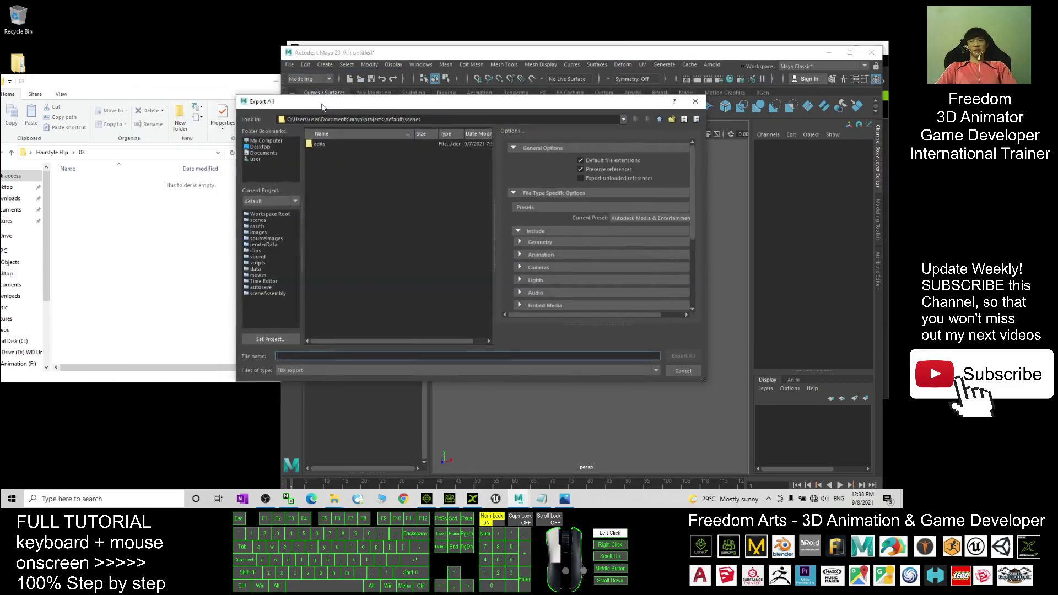
pyautogui.click(292, 368)
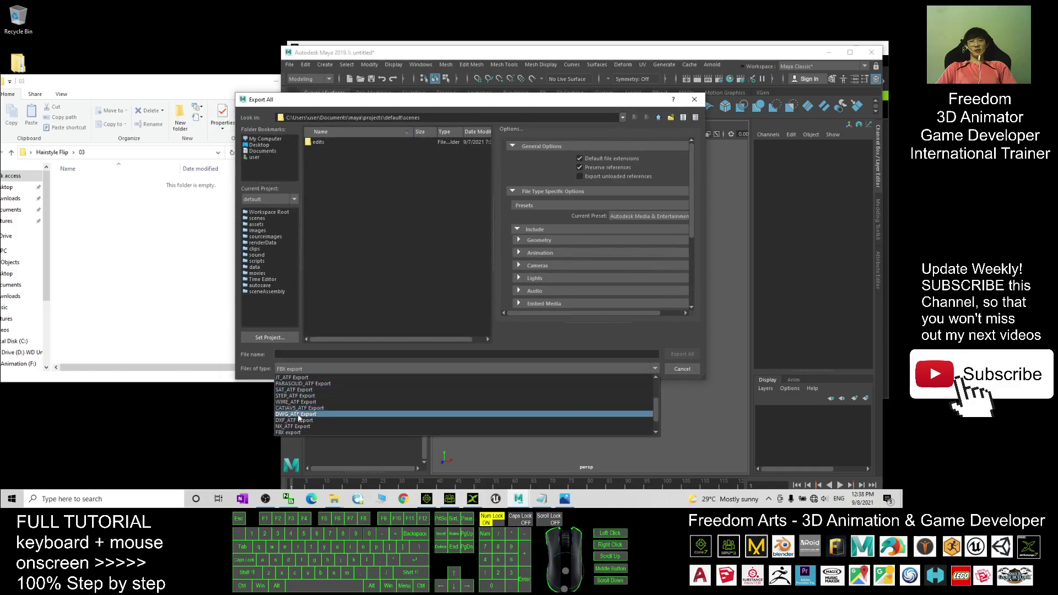
pyautogui.click(296, 433)
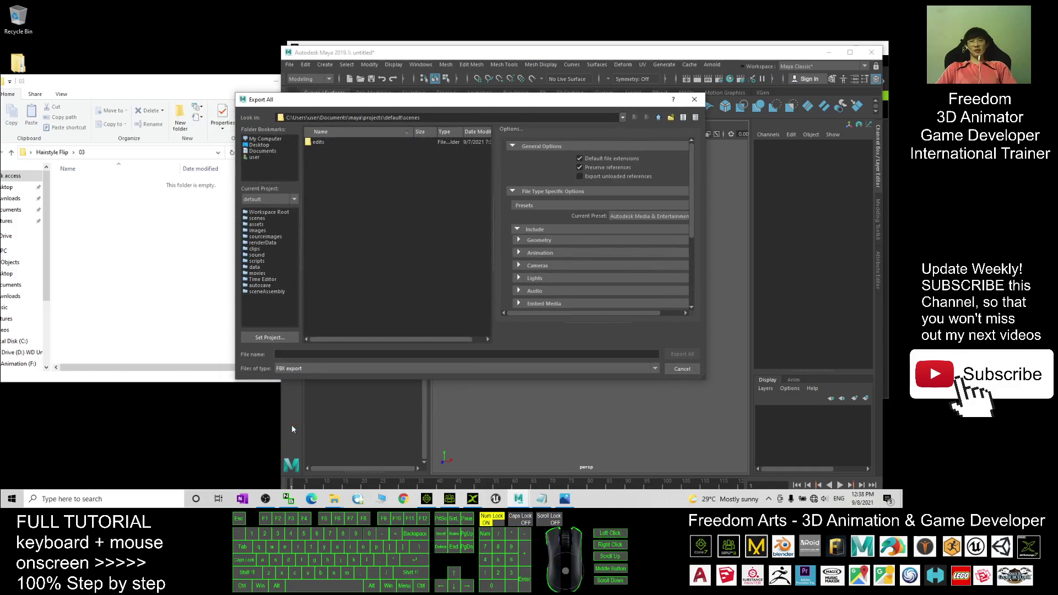
# - Set the export destination to the Hairstyle Flip\03 folder by pasting its path
pyautogui.click(97, 151)
pyautogui.hotkey('ctrl', 'c')
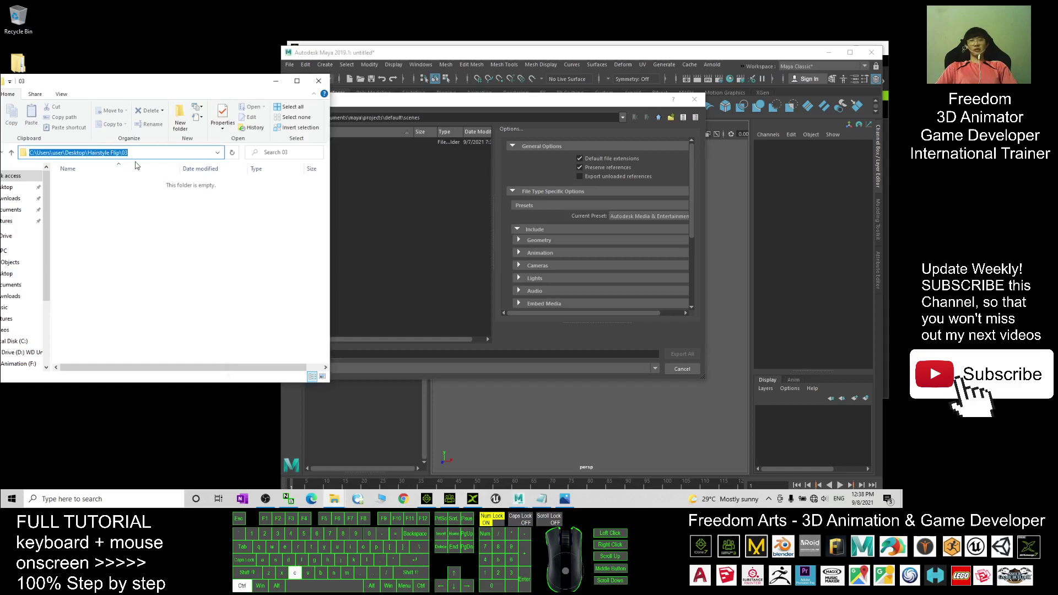
pyautogui.click(430, 118)
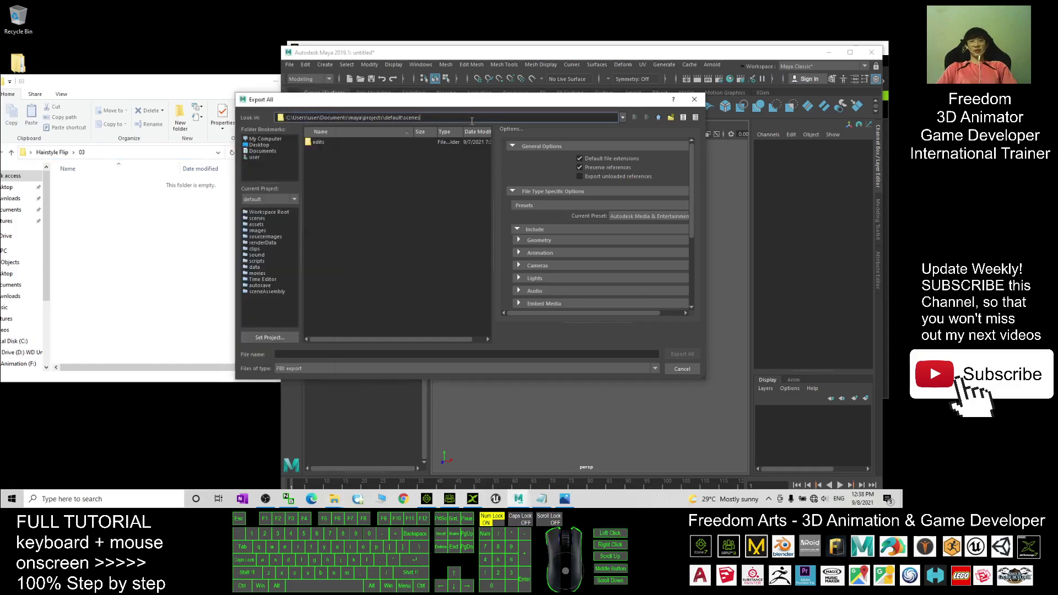
pyautogui.tripleClick(424, 118)
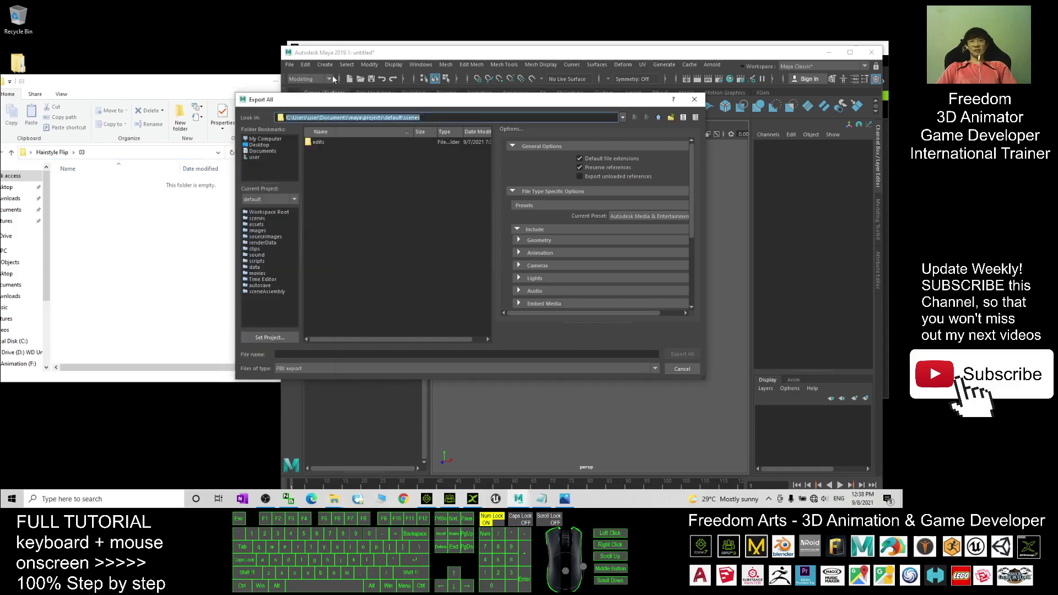
pyautogui.hotkey('ctrl', 'v')
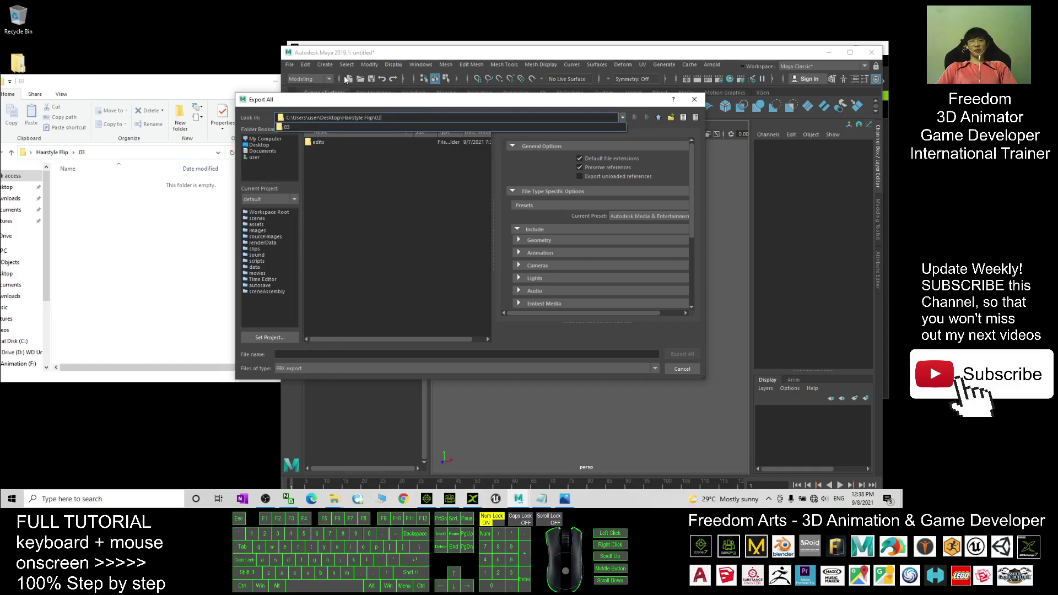
pyautogui.press('Return')
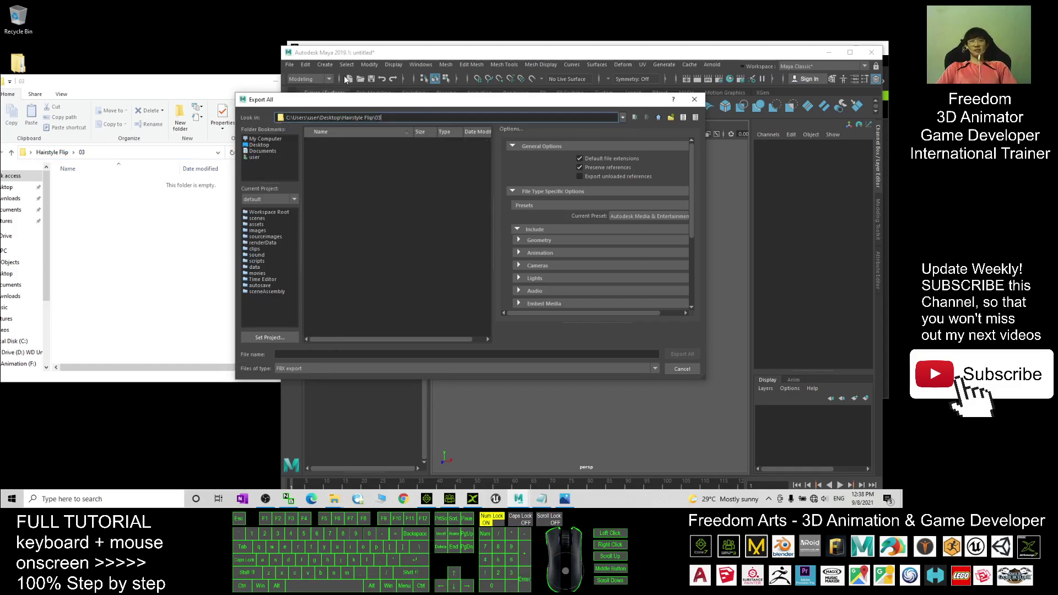
# - Export the scene as hair flip and confirm hair flip.fbx appears in 03
pyautogui.click(284, 353)
pyautogui.write('hai')
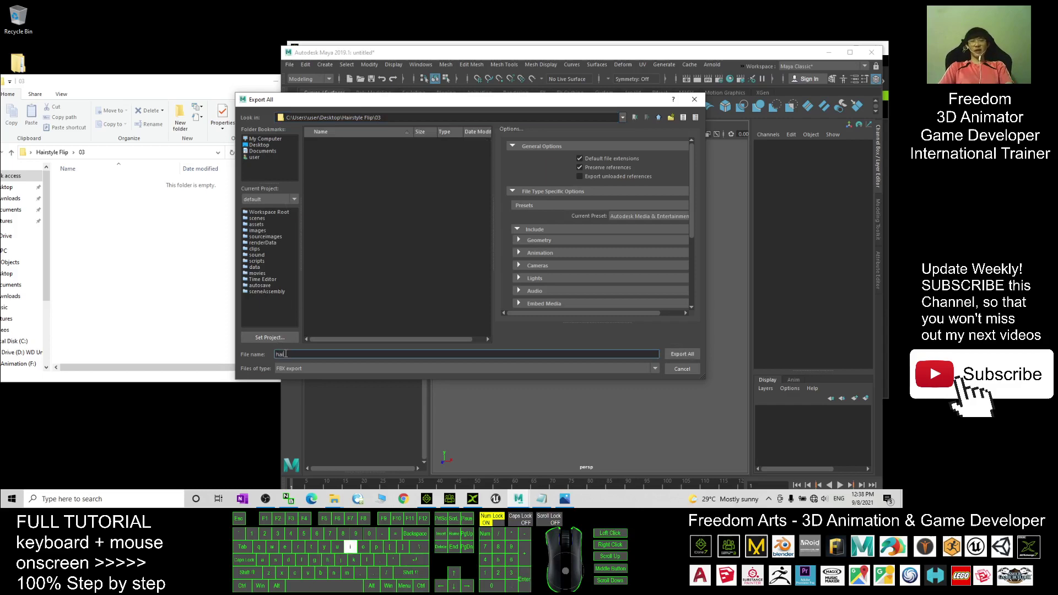
pyautogui.write('rflip')
pyautogui.click(692, 353)
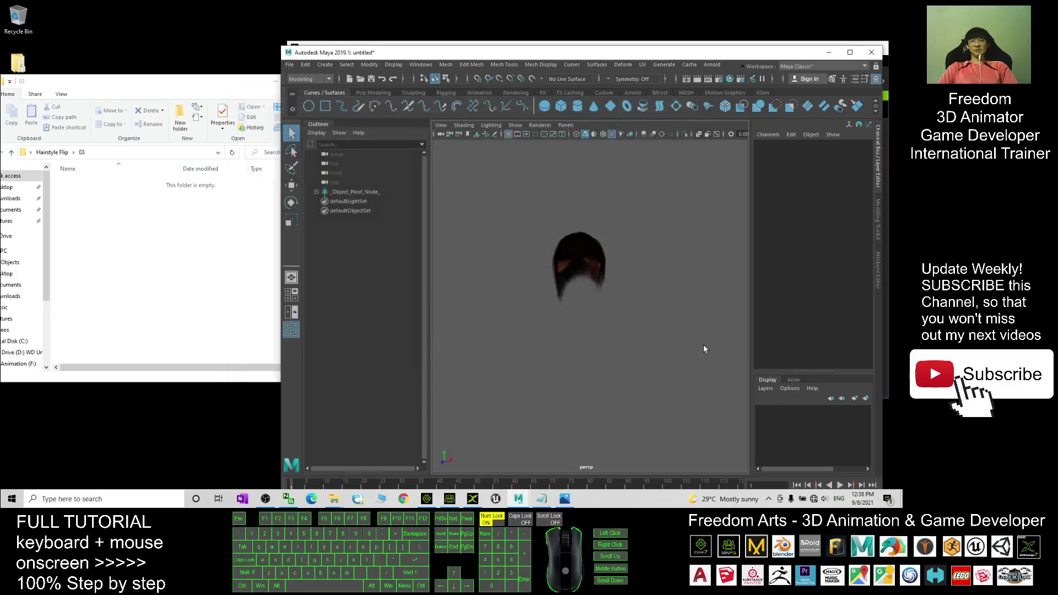
pyautogui.click(149, 223)
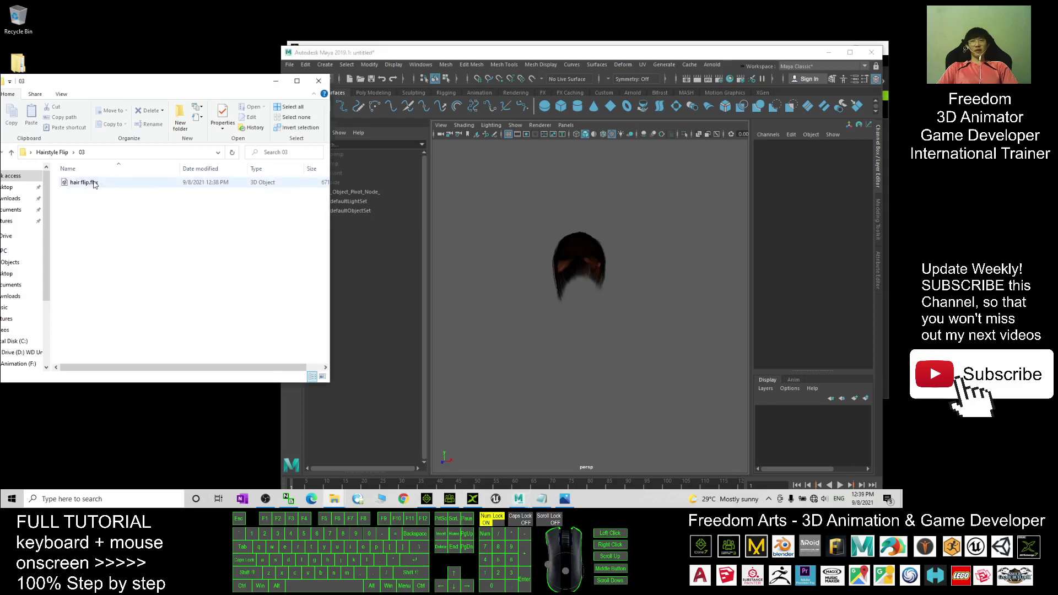